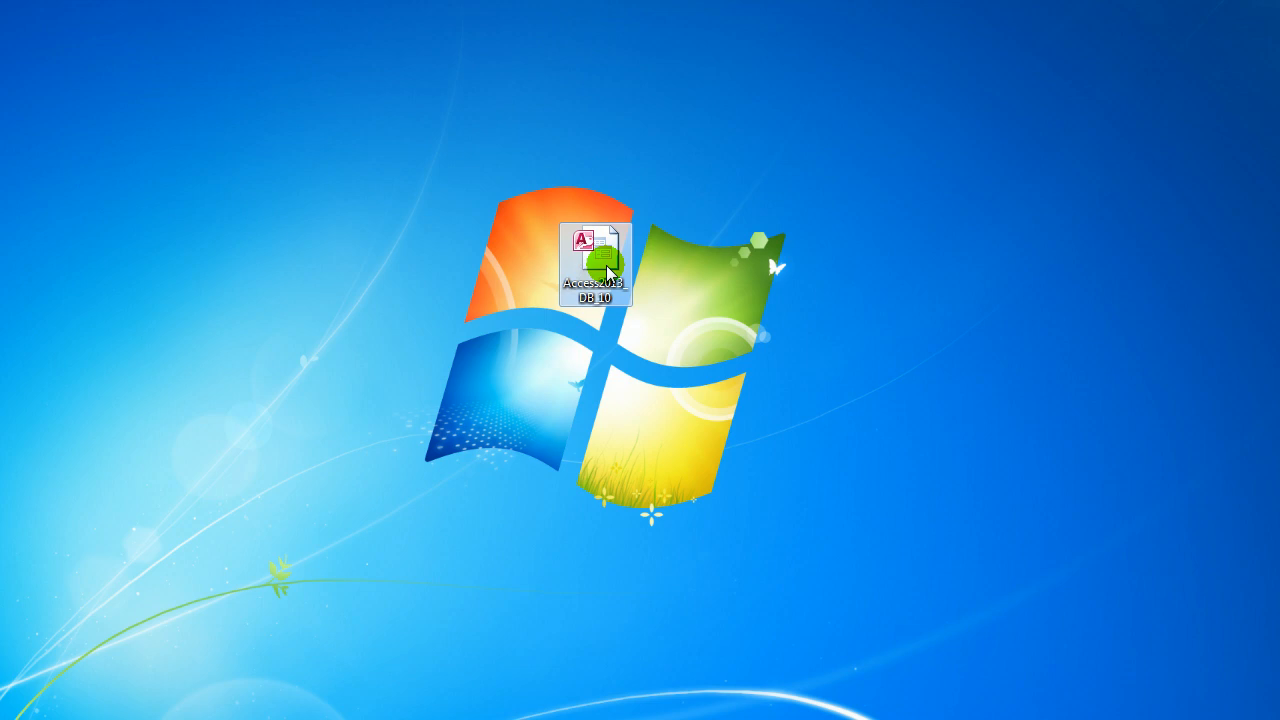
Step: Open the Access2013_DB_10 database from the desktop
right_click(608, 272)
mouse_move(720, 366)
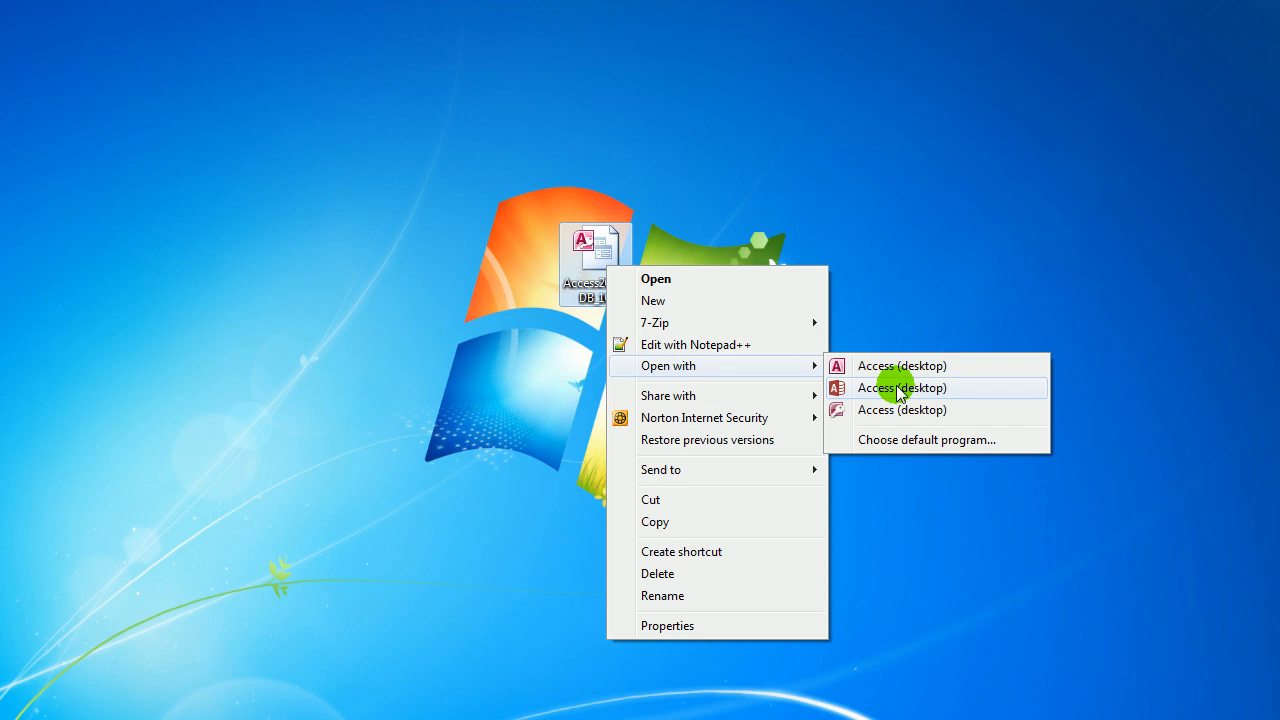
left_click(697, 218)
left_click(596, 252)
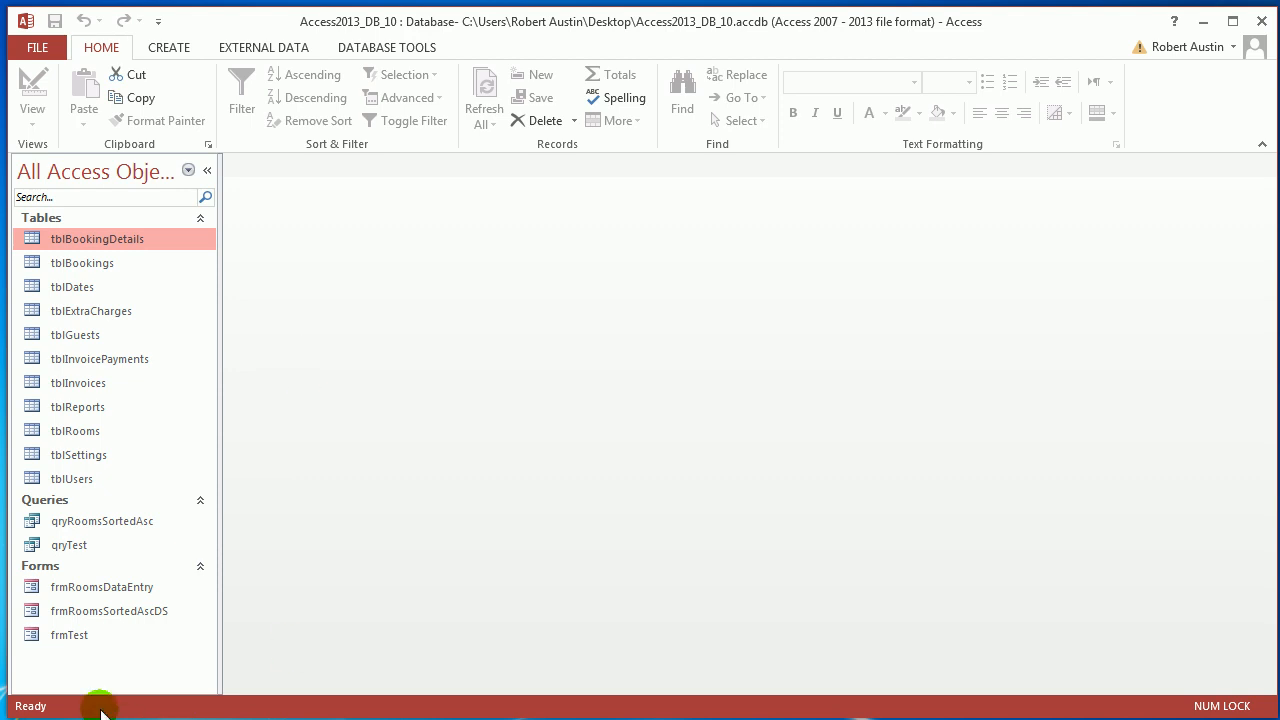
Step: Open the frmRoomsDataEntry and frmRoomsSortedAscDS forms and select the datasheet's RoomID column
left_click(133, 587)
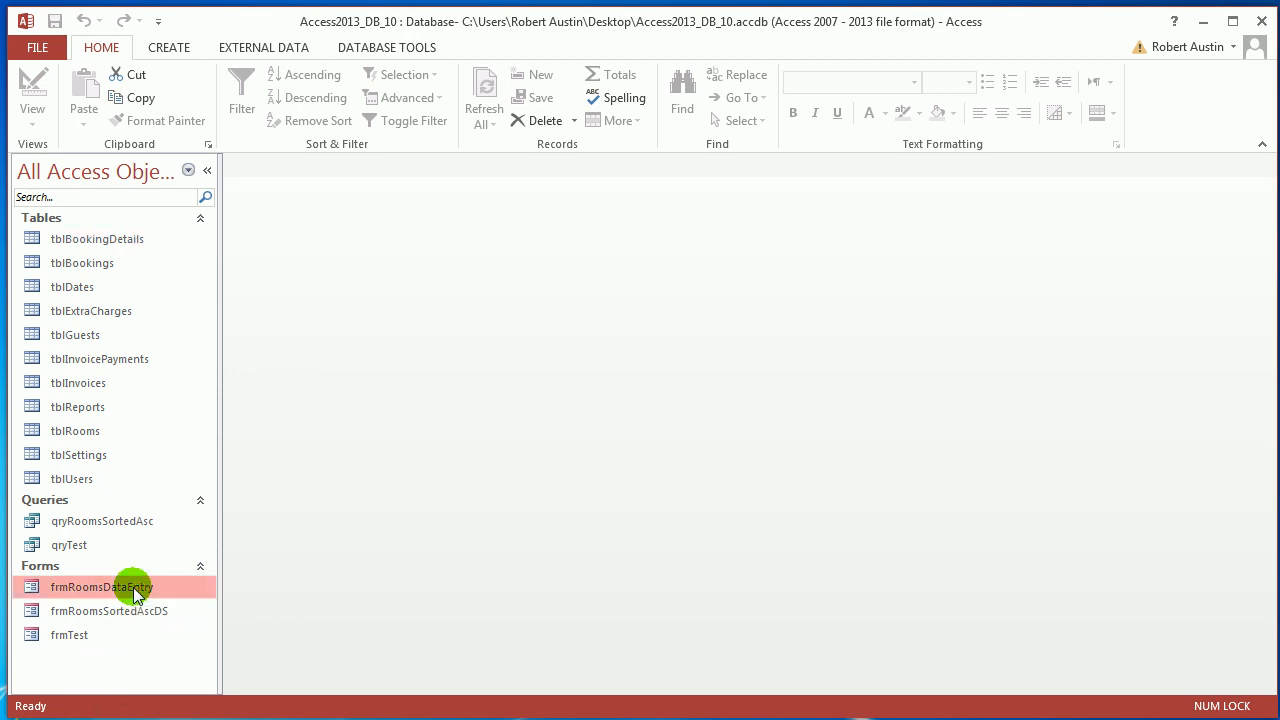
left_click(130, 611)
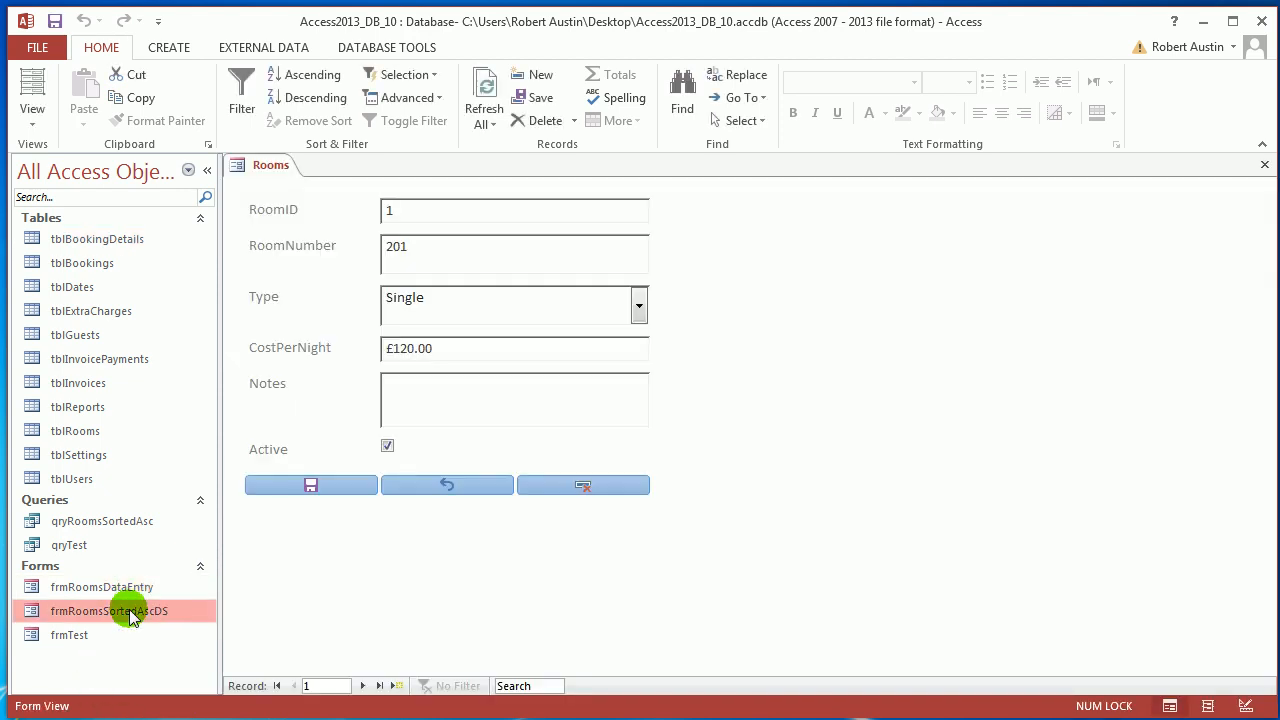
double_click(130, 611)
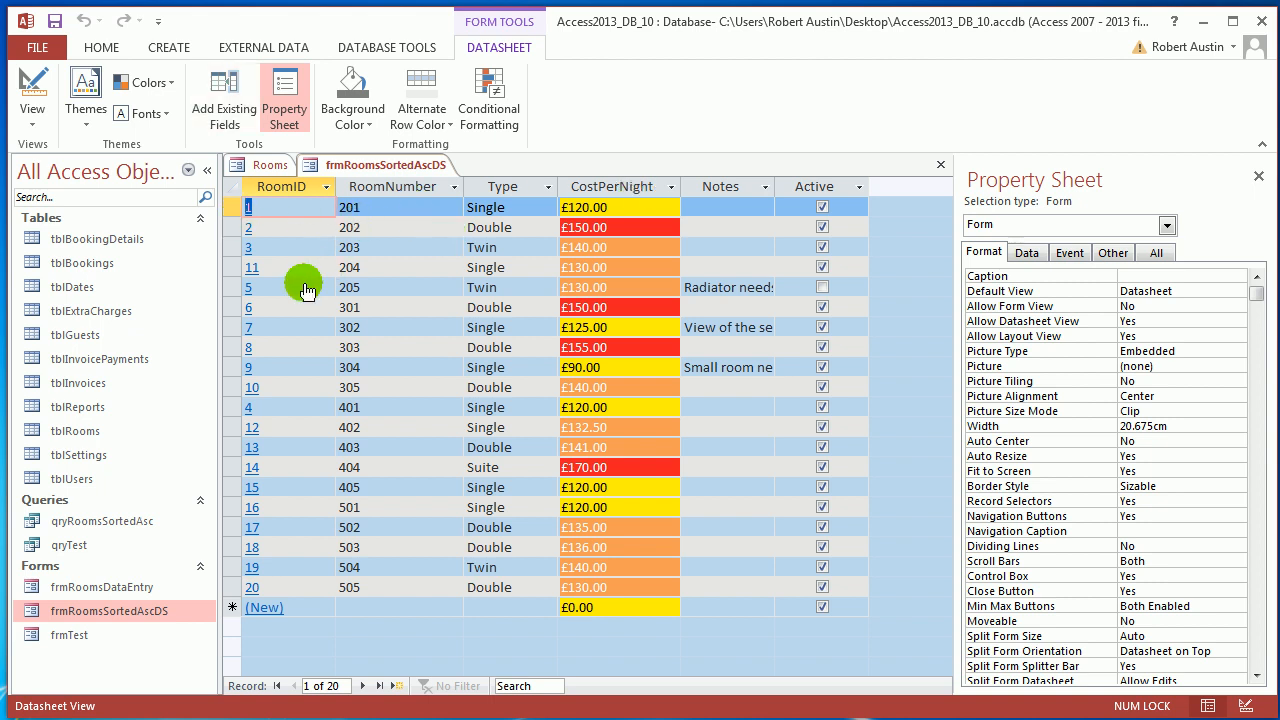
left_click(289, 190)
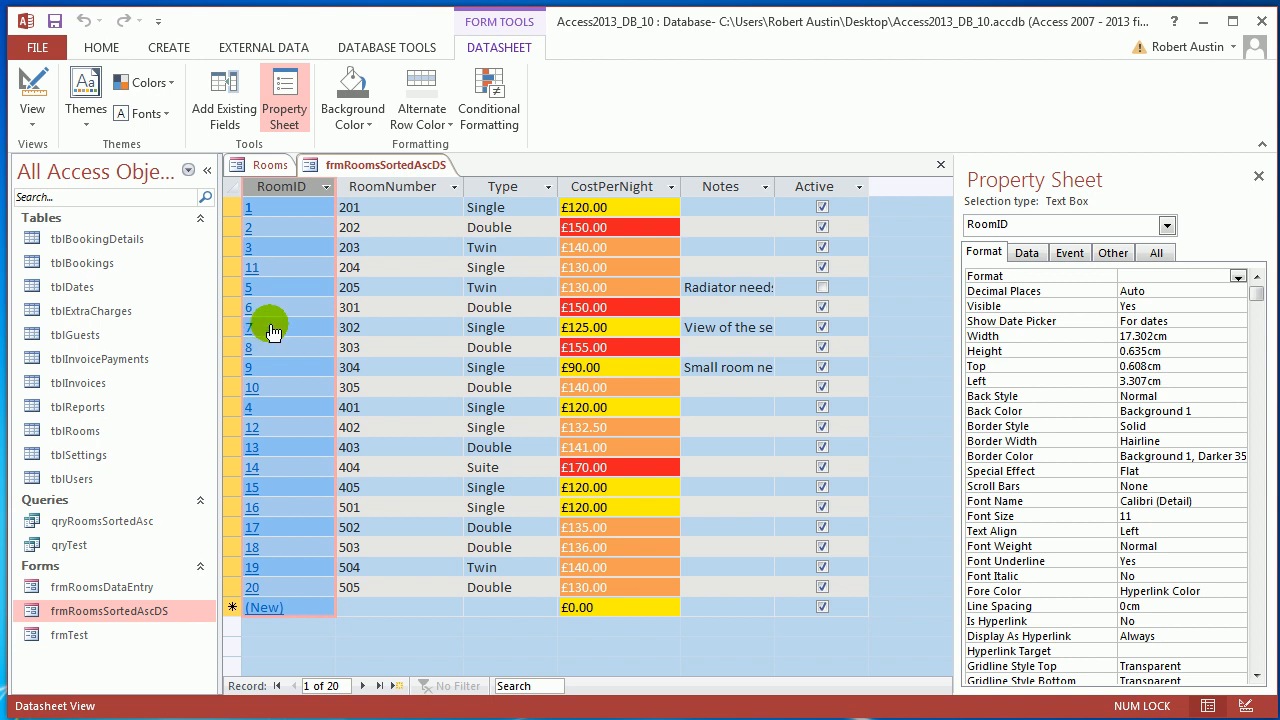
Step: Switch back to the Rooms data entry form and close it
left_click(270, 166)
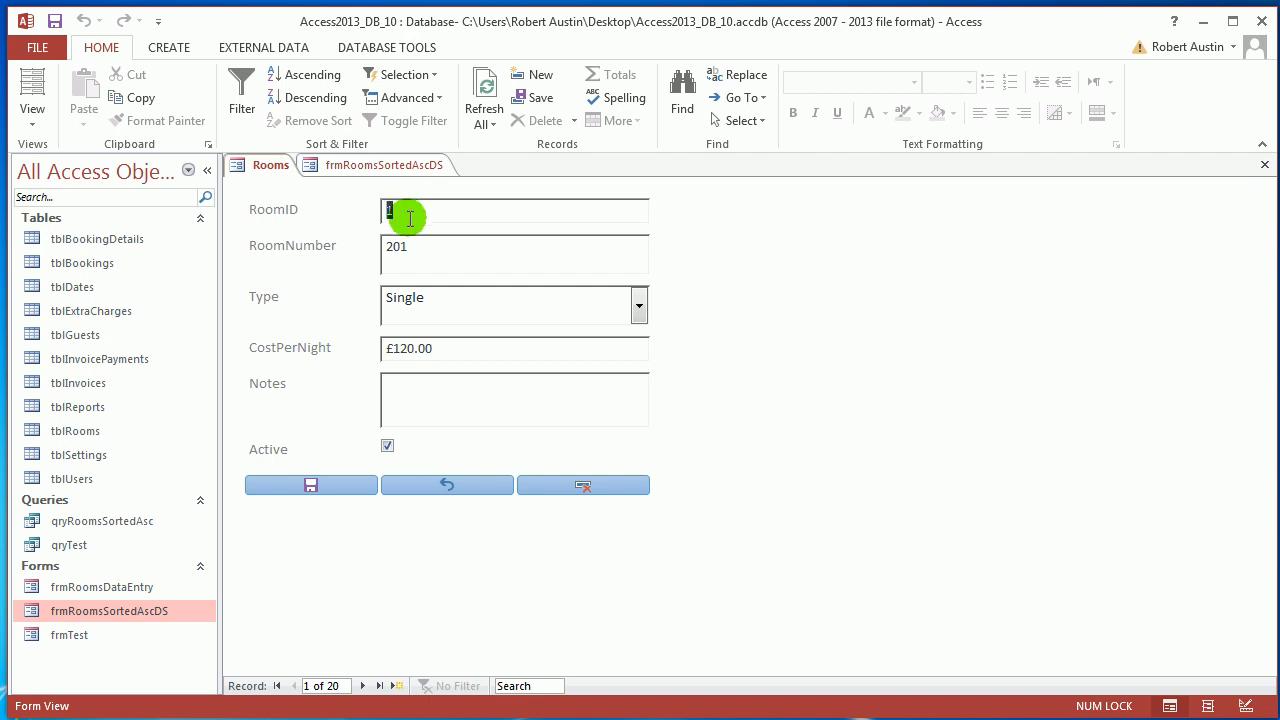
right_click(246, 166)
left_click(290, 206)
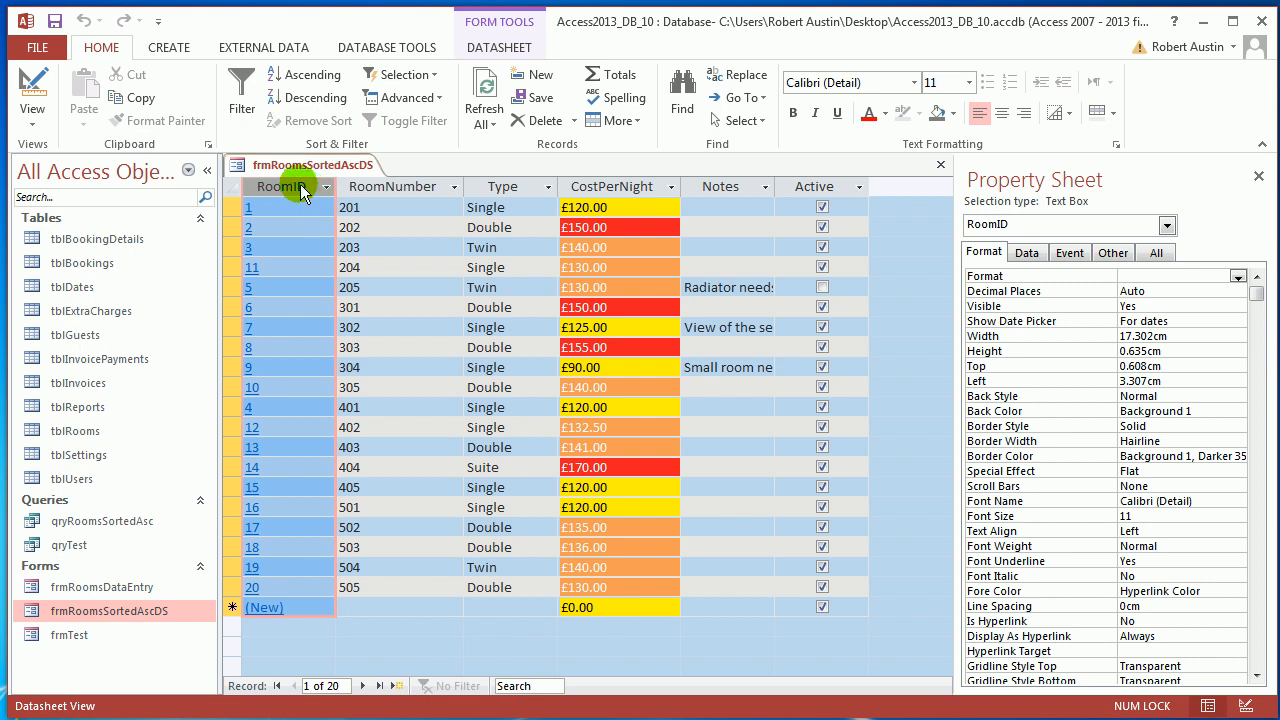
Step: Create an embedded macro for the On Click event of the RoomID column using the Macro Builder
left_click(395, 186)
left_click(315, 189)
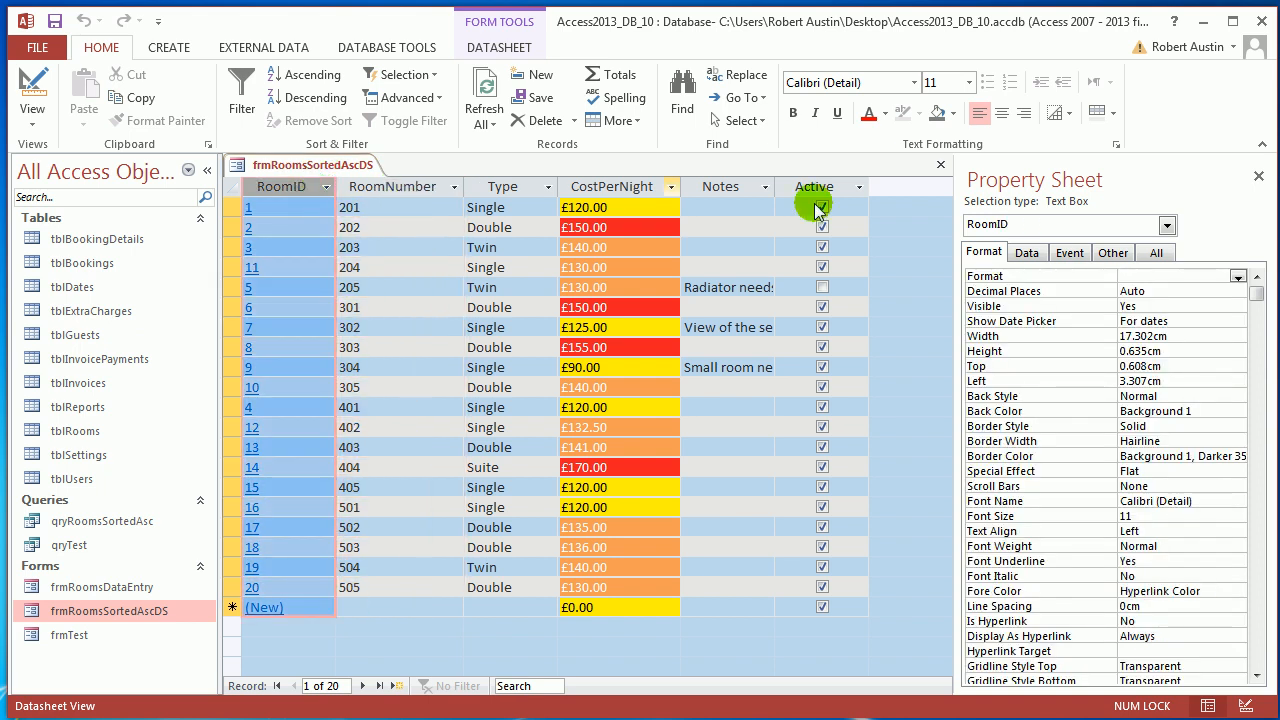
left_click(1070, 255)
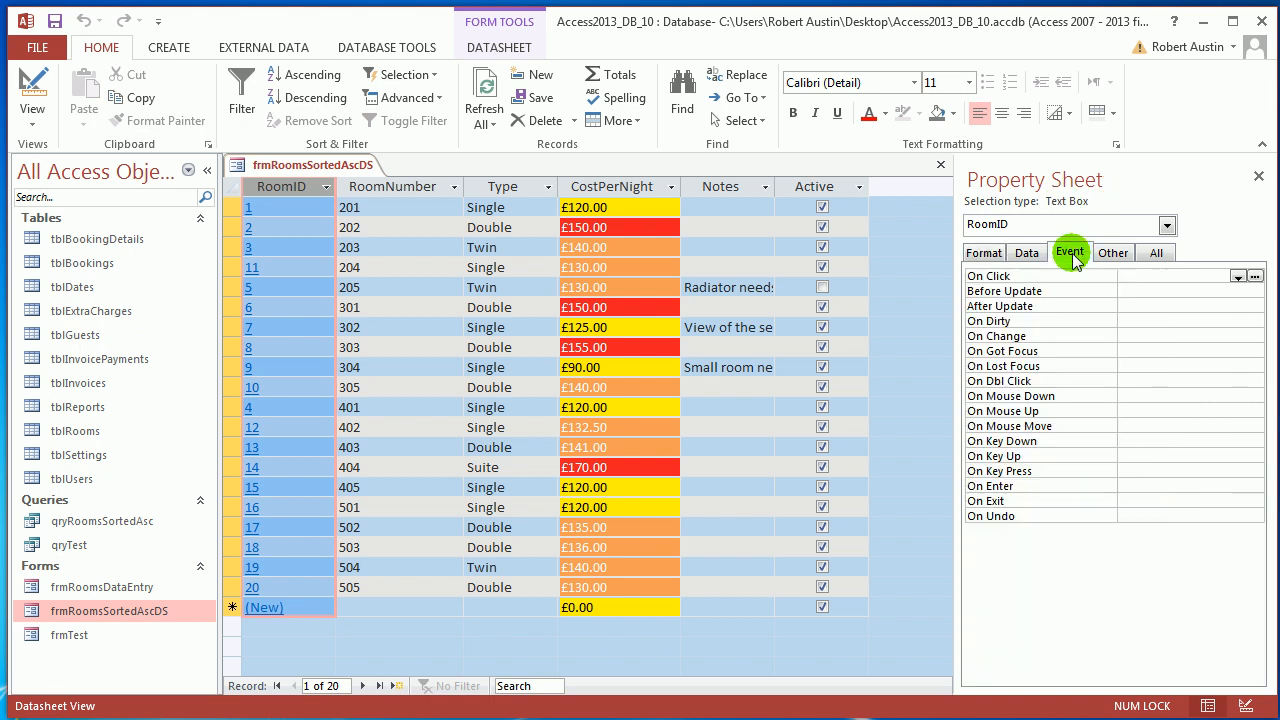
key("F4")
key("F4")
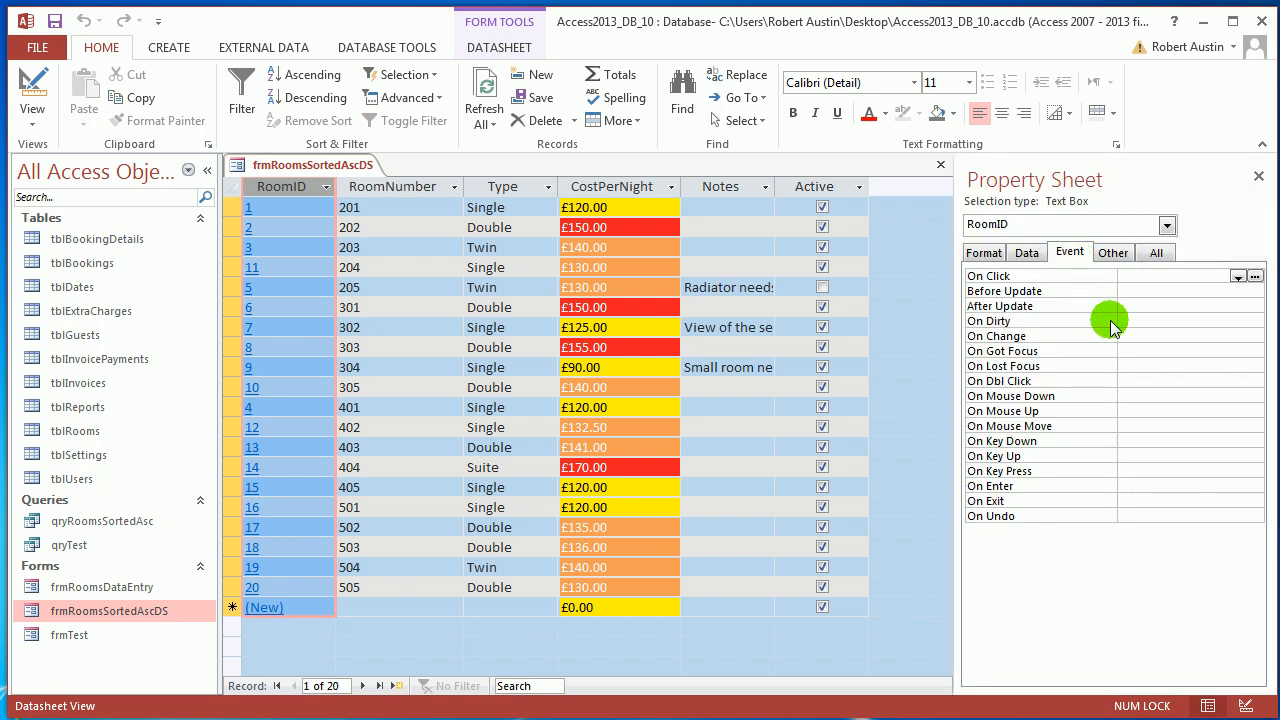
left_click(1255, 276)
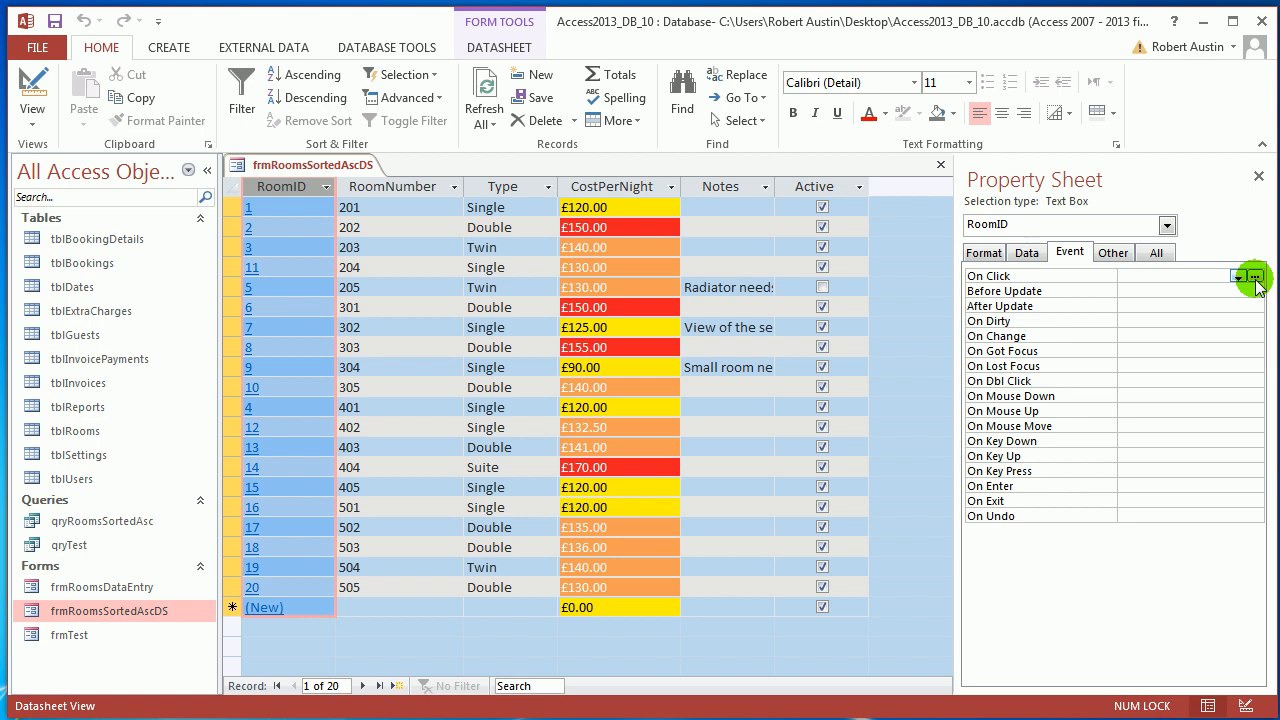
left_click(640, 398)
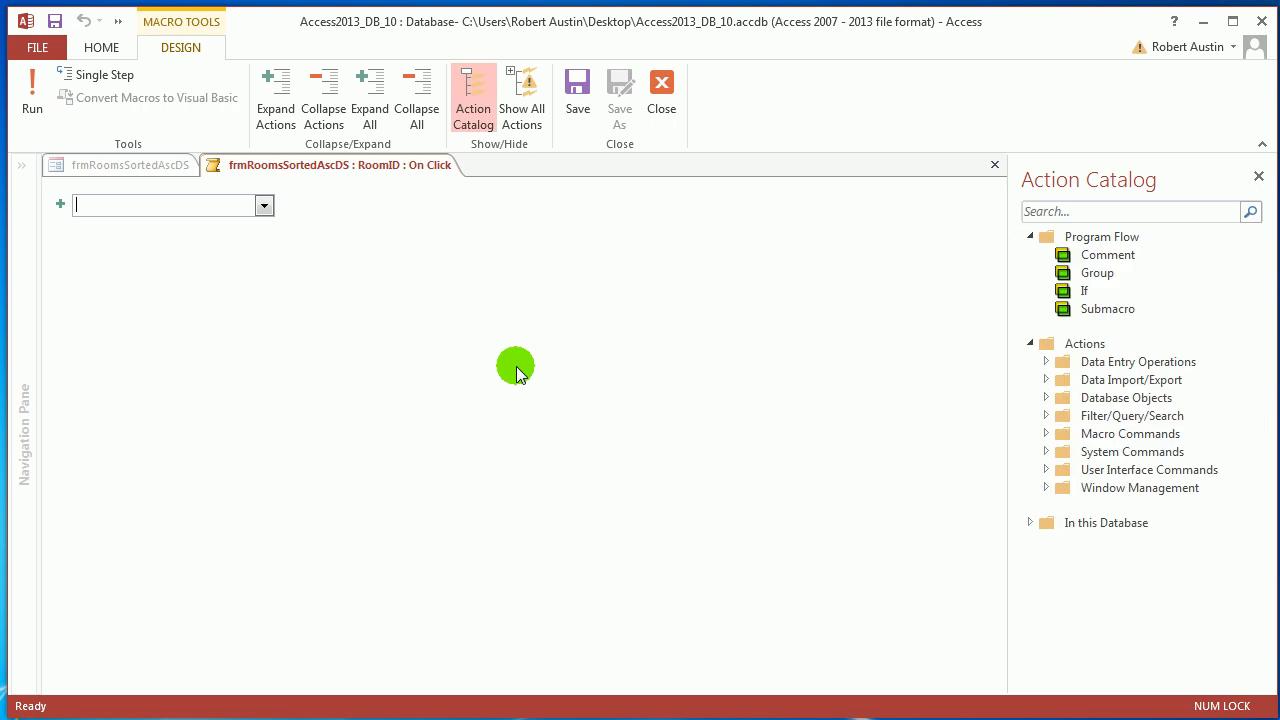
Step: Add an OpenForm action to the macro with frmRoomsDataEntry as its form name
type("OpenForm")
key("Return")
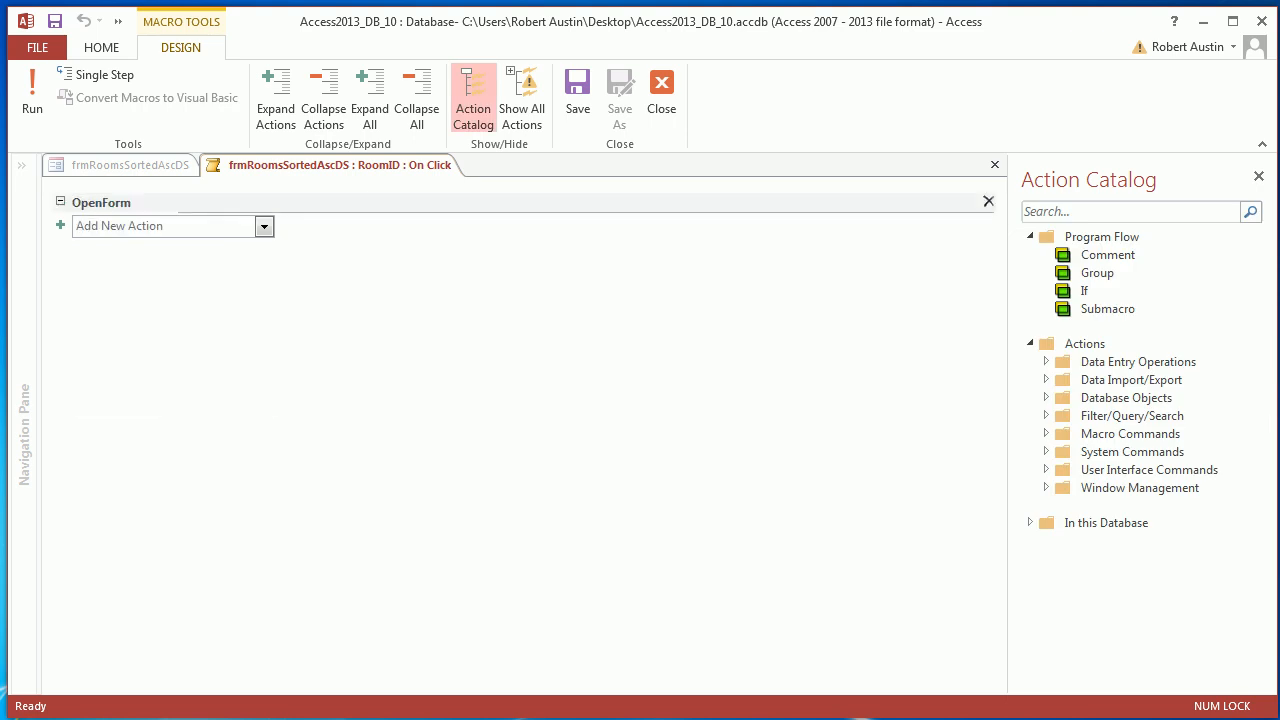
left_click(983, 226)
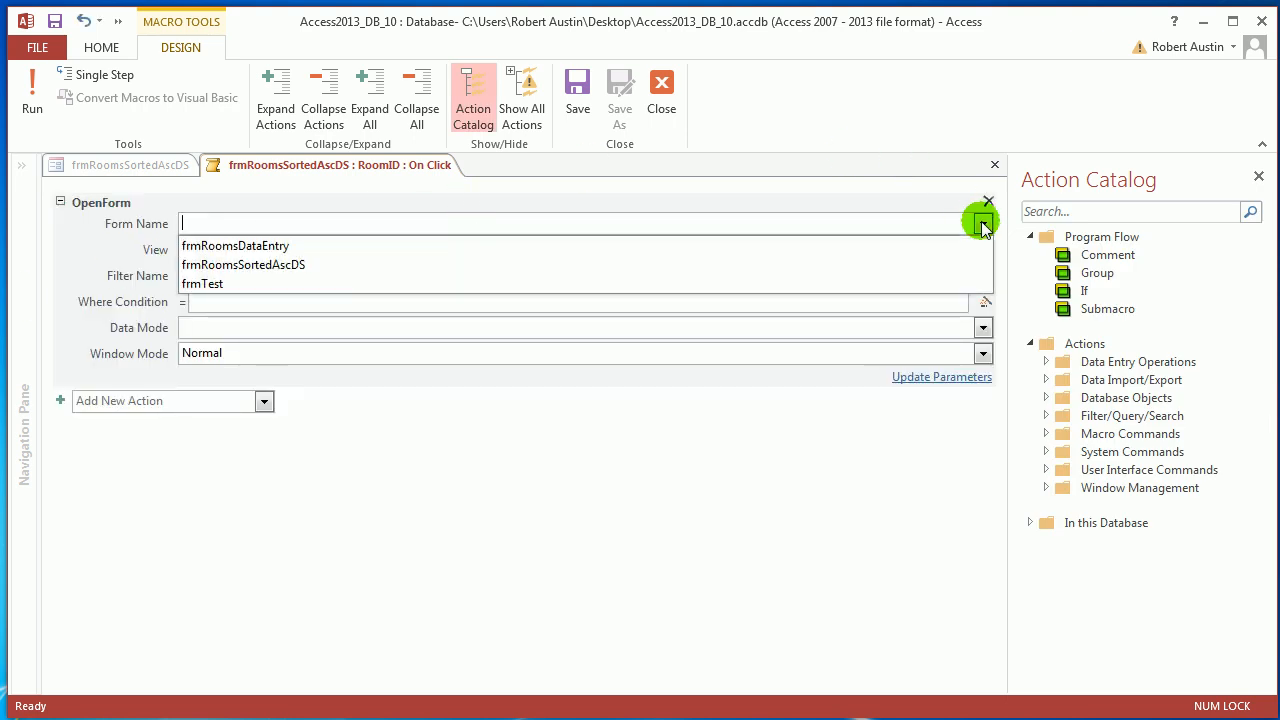
left_click(287, 246)
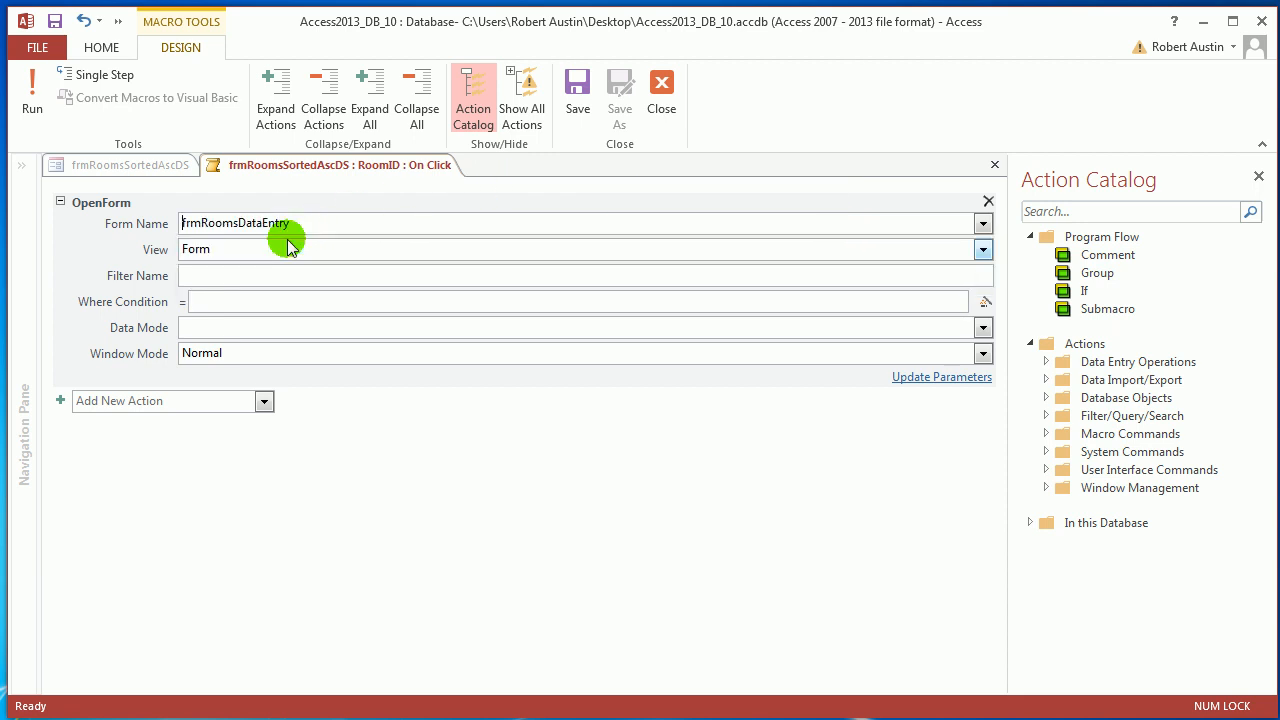
Step: Set the OpenForm action's window mode to Dialog and its data mode to Edit
left_click(983, 354)
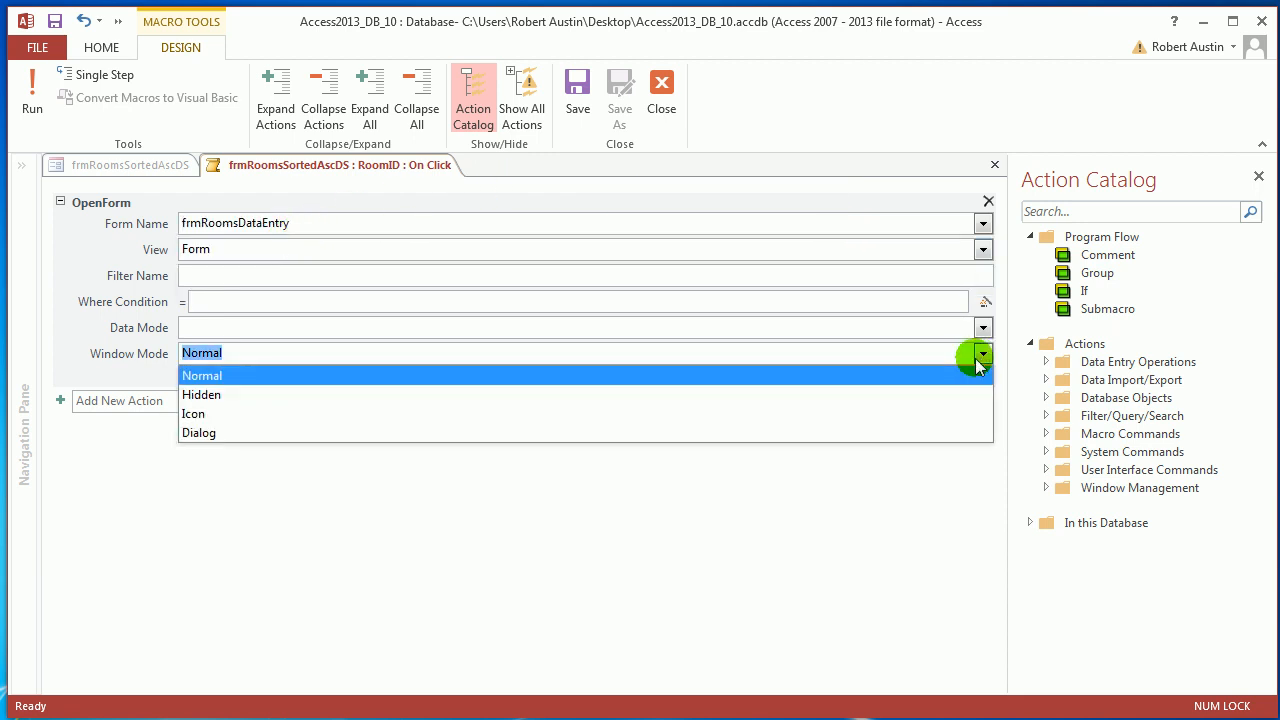
left_click(866, 432)
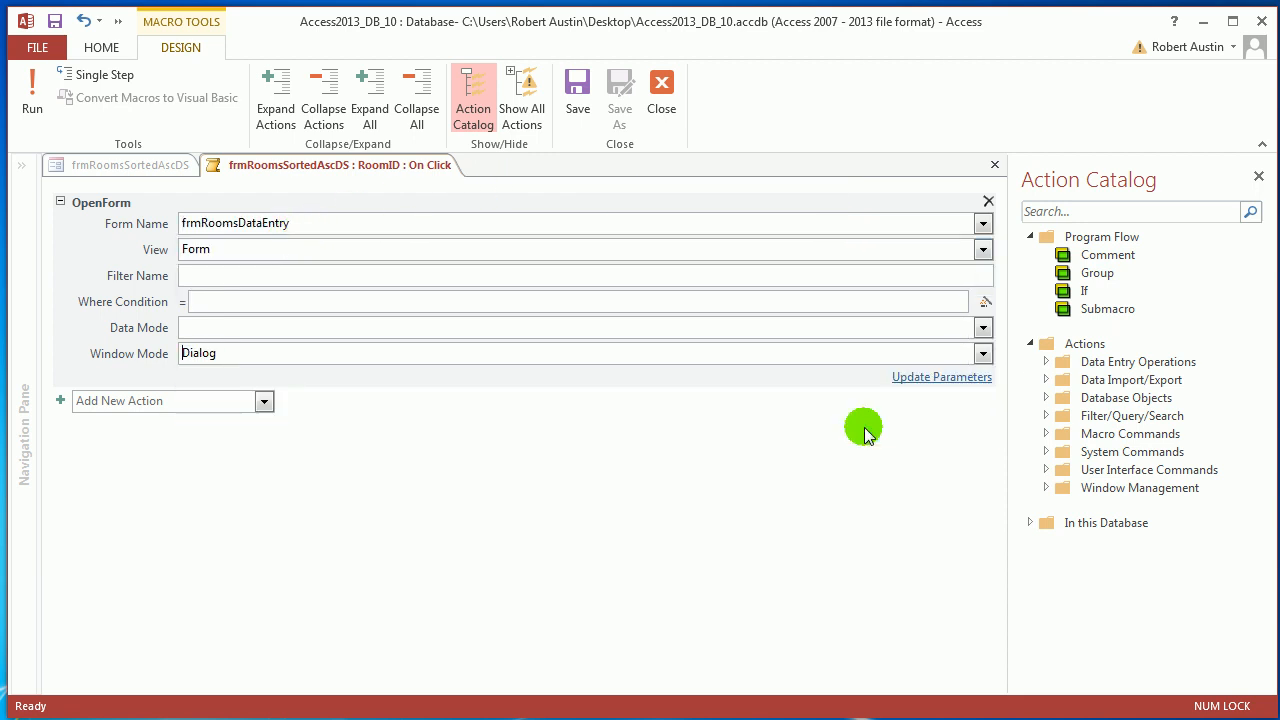
left_click(983, 328)
left_click(503, 368)
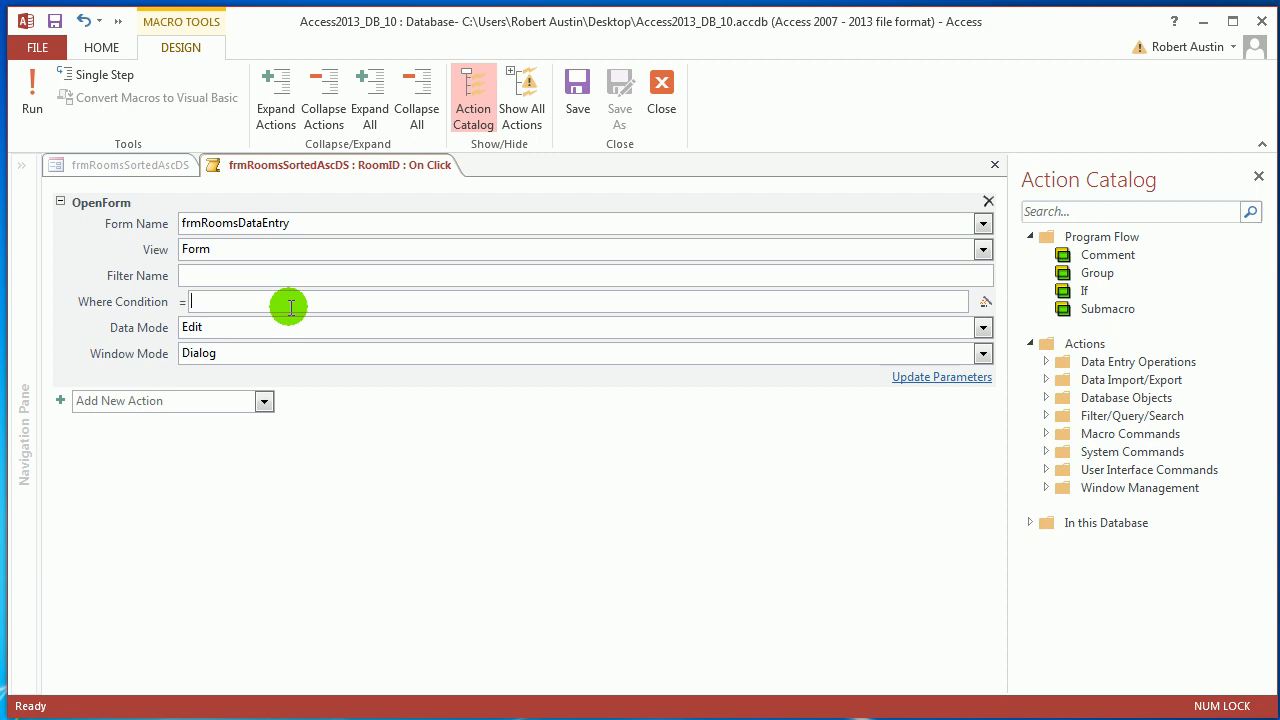
Step: Enter ="[RoomID]=" & [RoomID] as the OpenForm action's where condition
left_click(290, 307)
type("=\"\"[]RoomID=")
key("End")
type("& ")
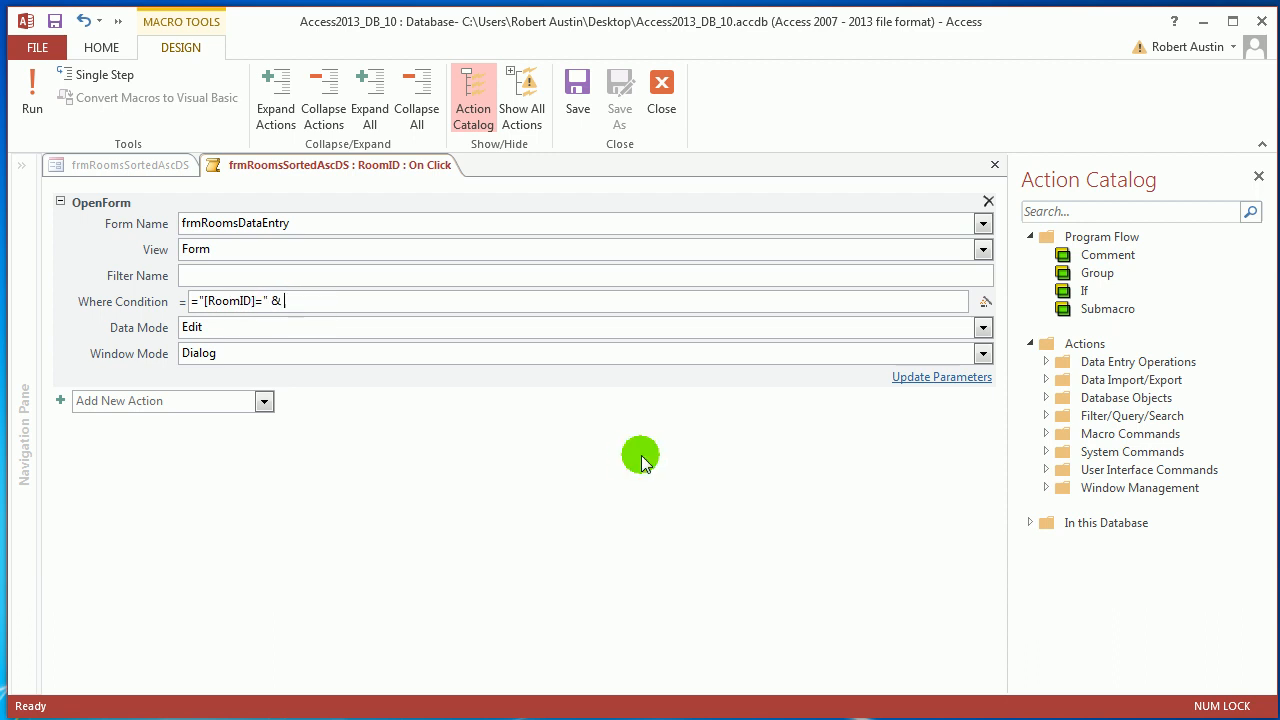
type("roo")
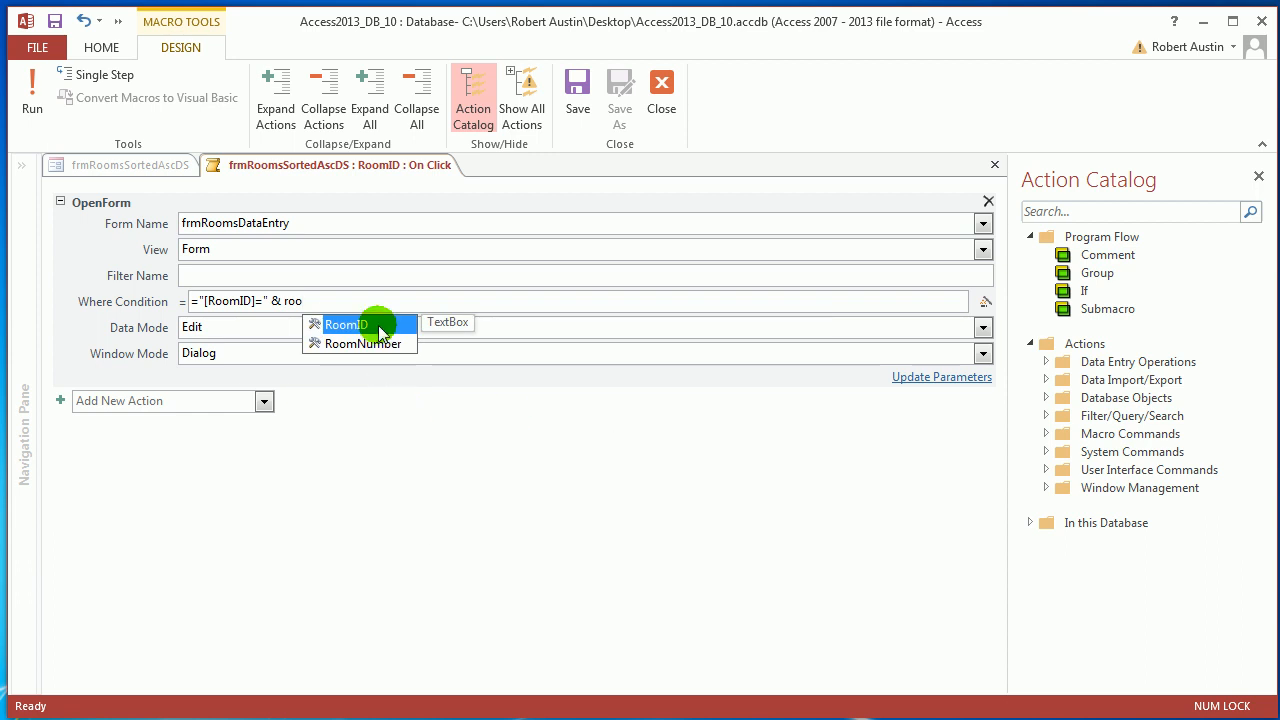
double_click(378, 325)
Step: Save the RoomID On Click macro and close it to return to the datasheet
left_click(576, 95)
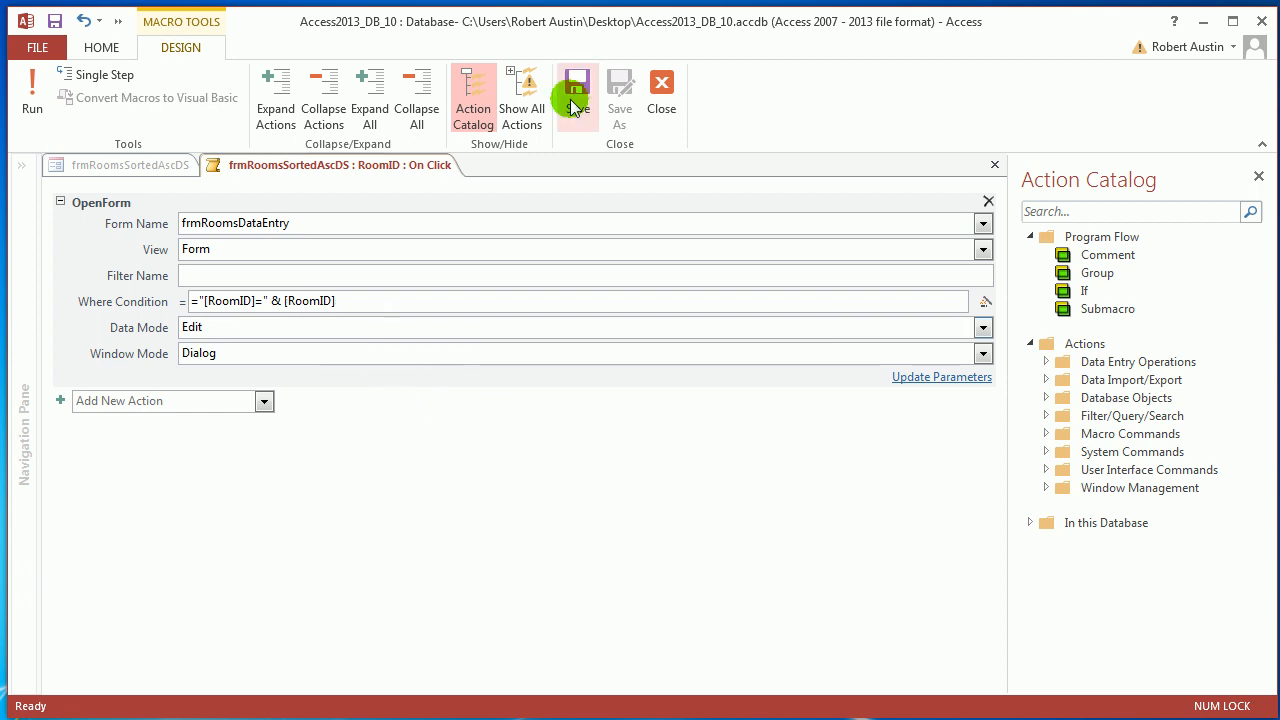
left_click(661, 100)
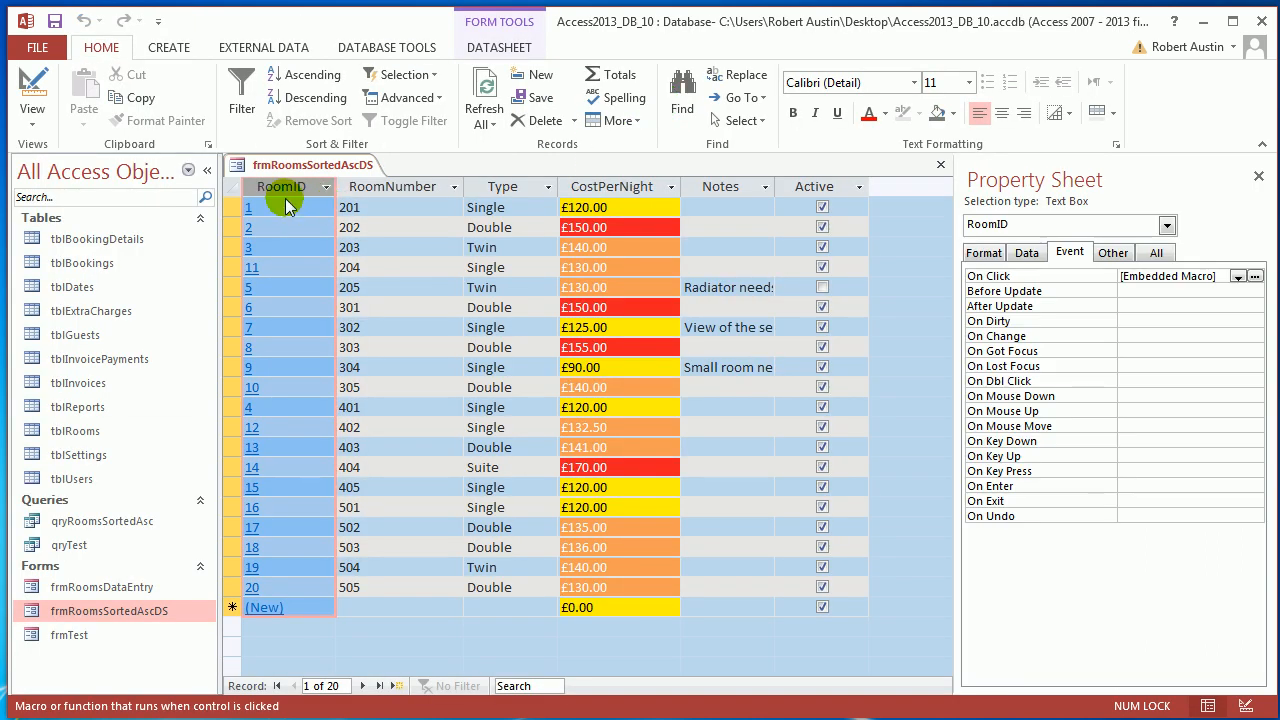
right_click(319, 166)
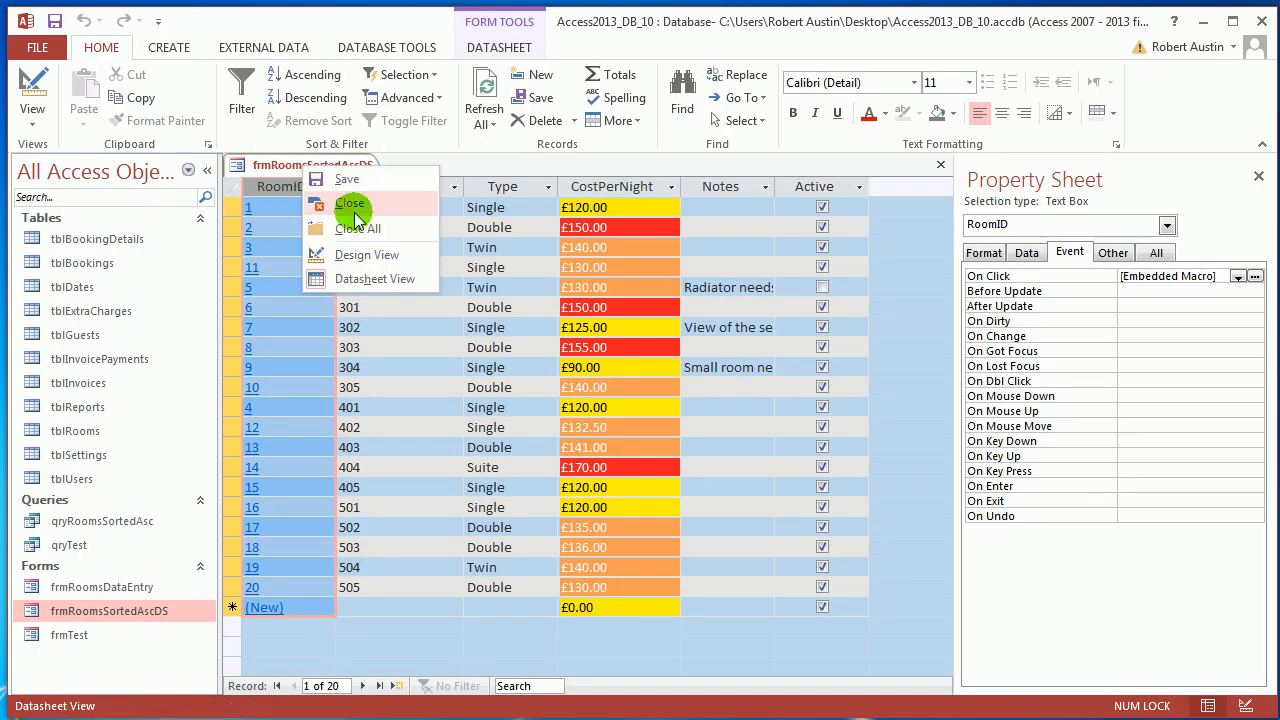
left_click(508, 219)
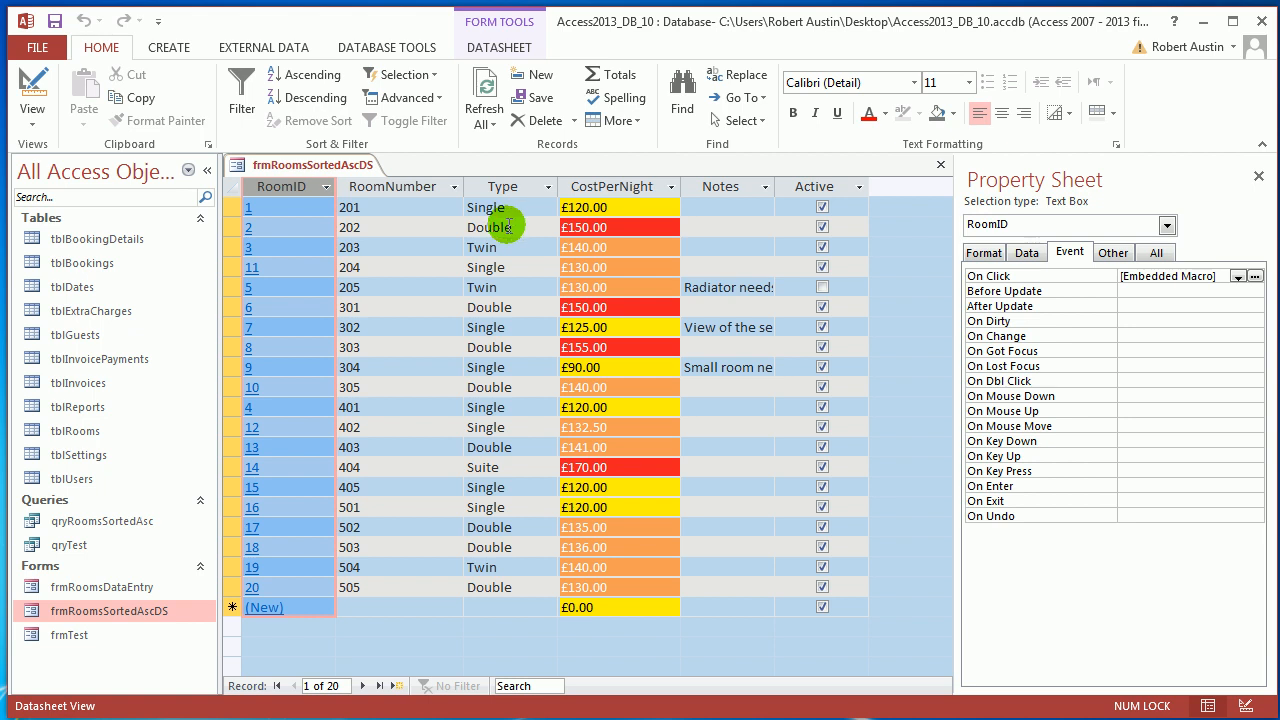
Step: Test the macro by opening the records for RoomID 11 and RoomID 9 from the datasheet, closing the dialog each time
left_click(253, 268)
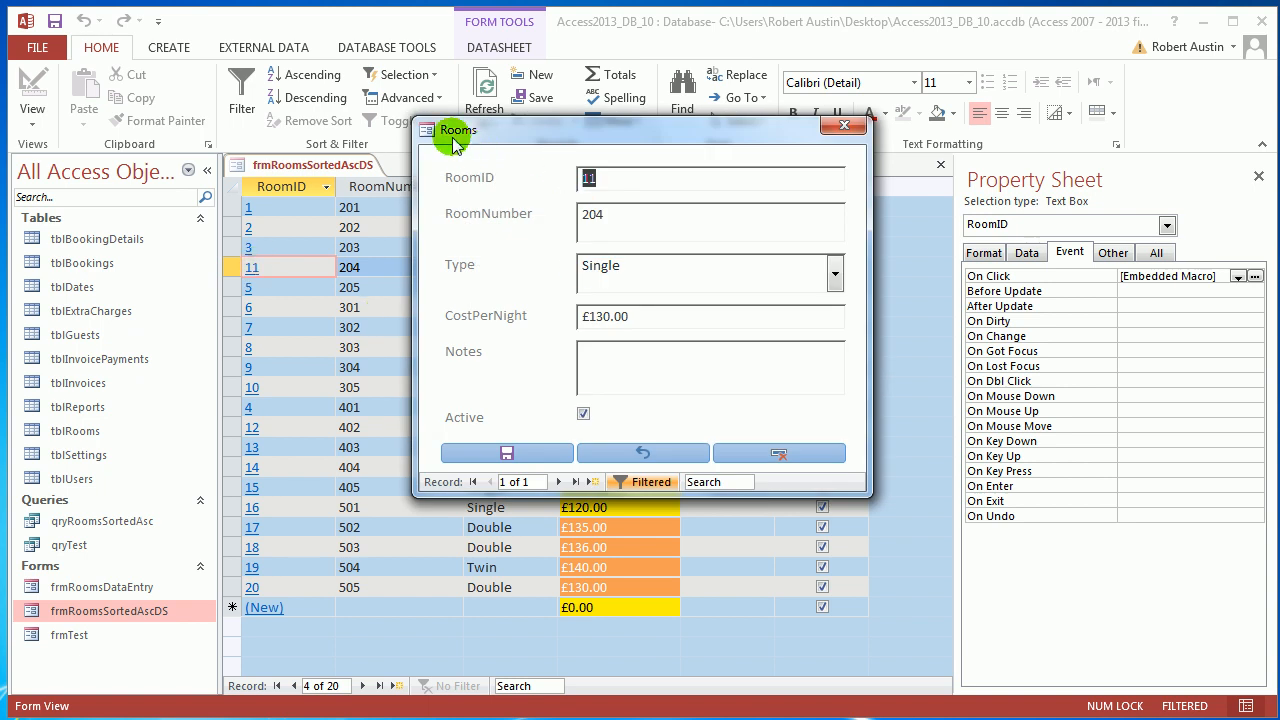
left_click(838, 125)
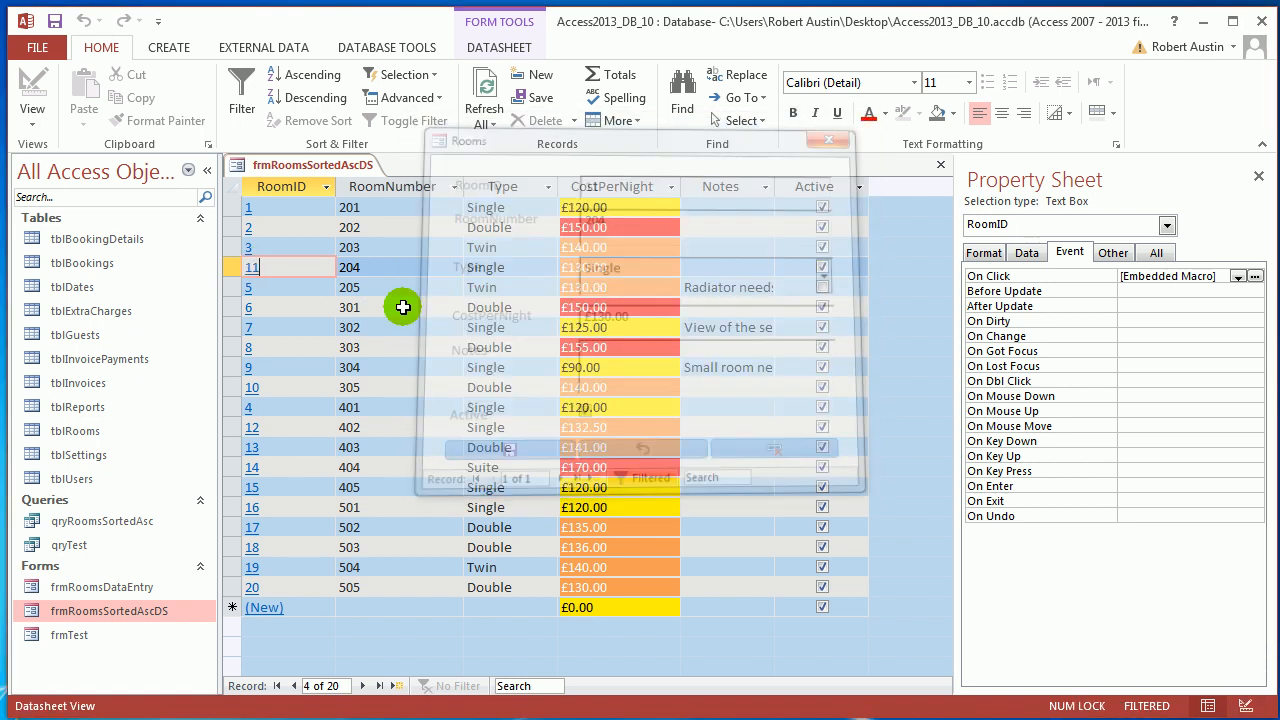
left_click(249, 367)
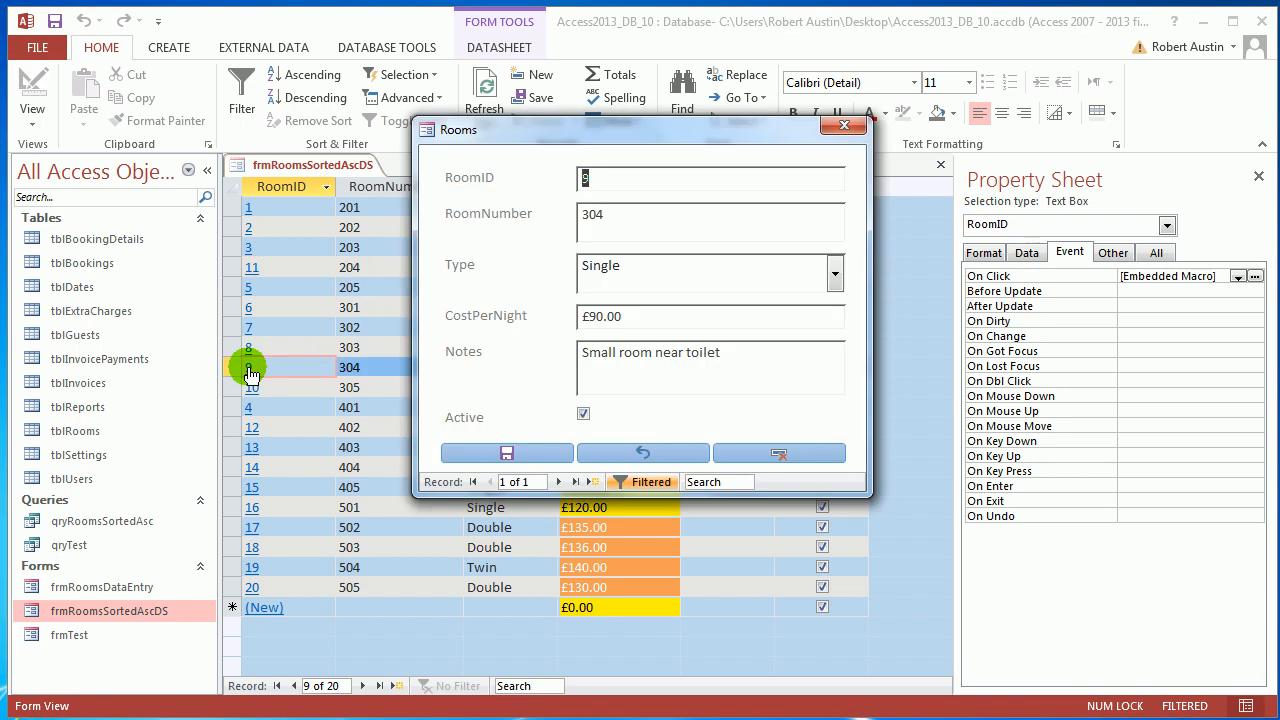
left_click(843, 127)
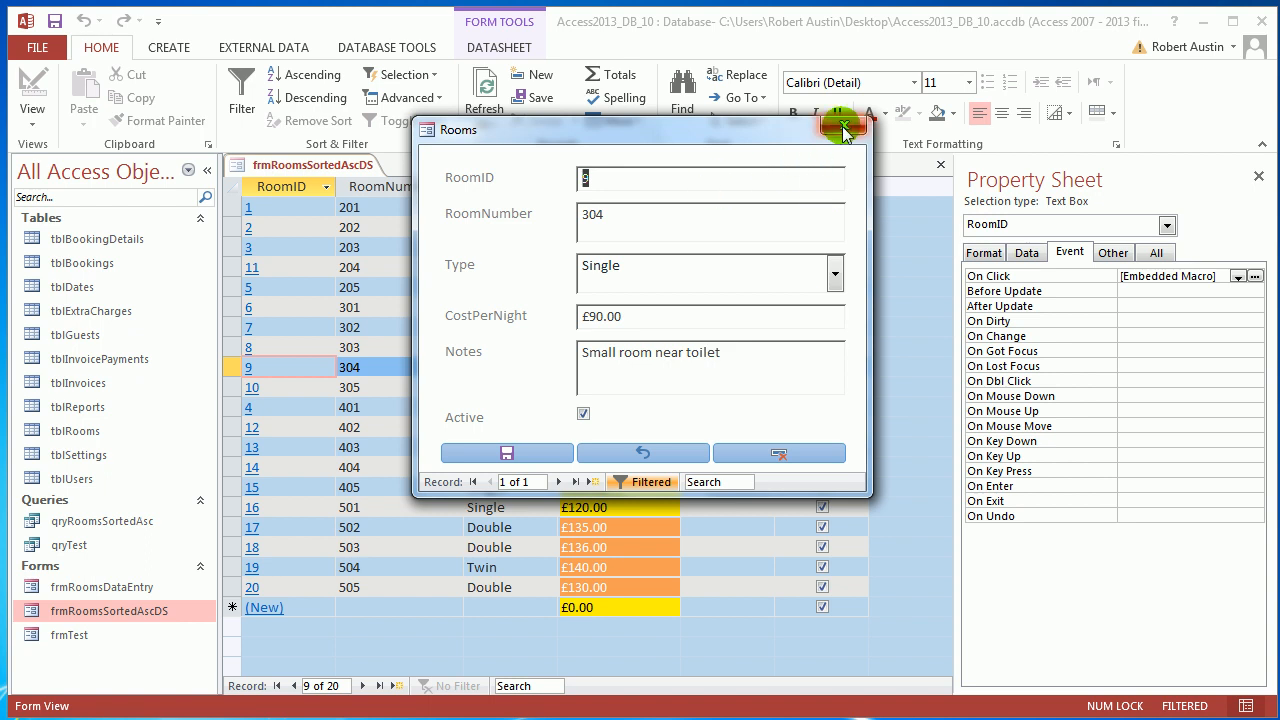
Step: Test the RoomID link on the new record row, dismiss the message and stop all macros
left_click(265, 608)
left_click(574, 381)
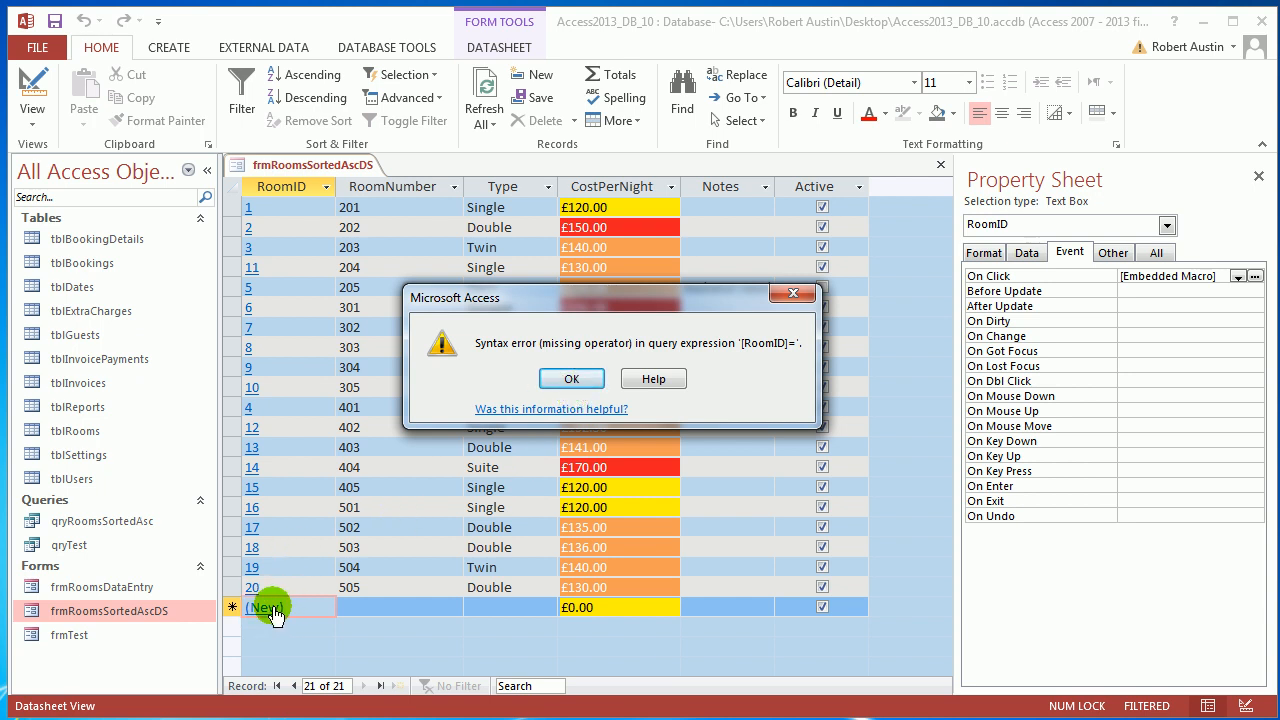
left_click(575, 378)
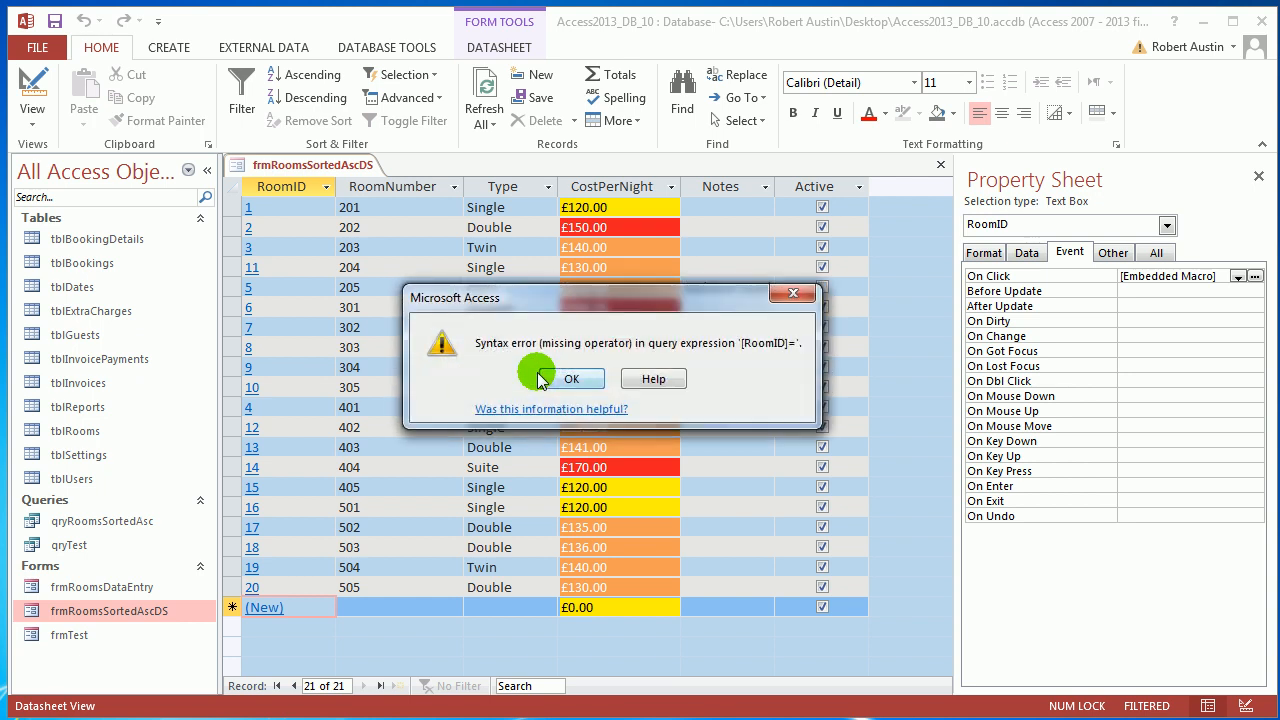
left_click(570, 378)
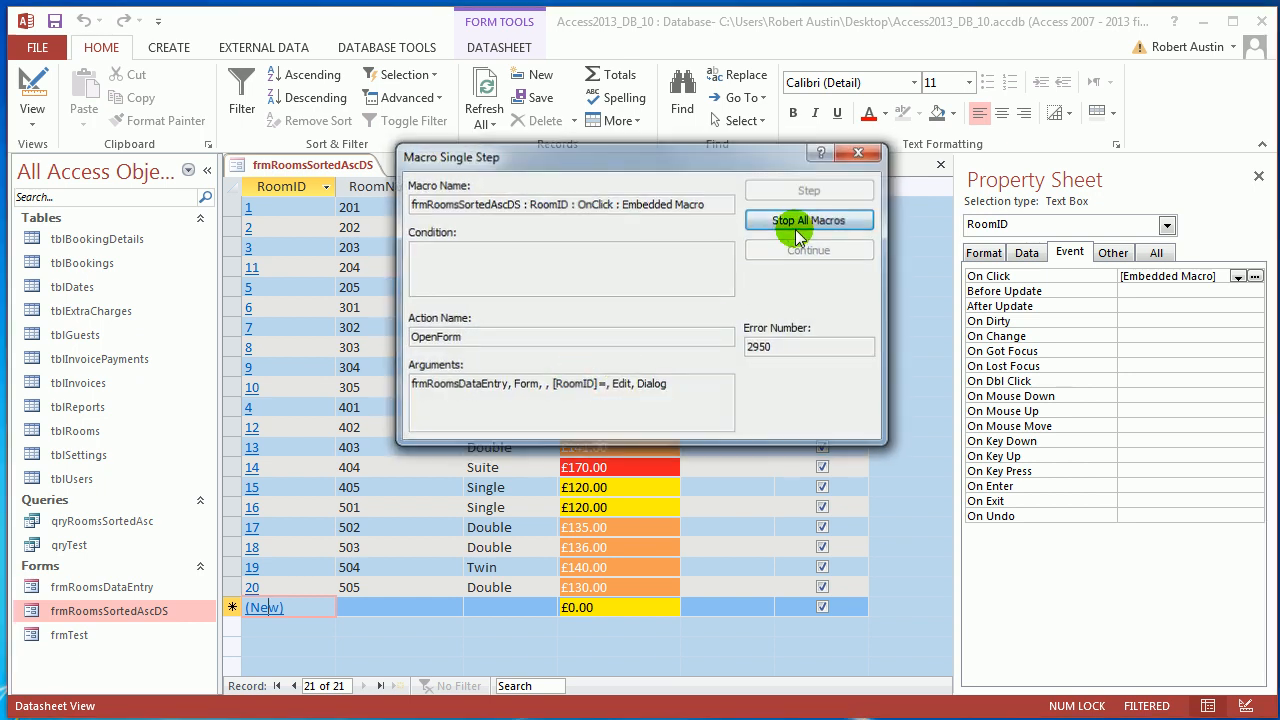
left_click(799, 222)
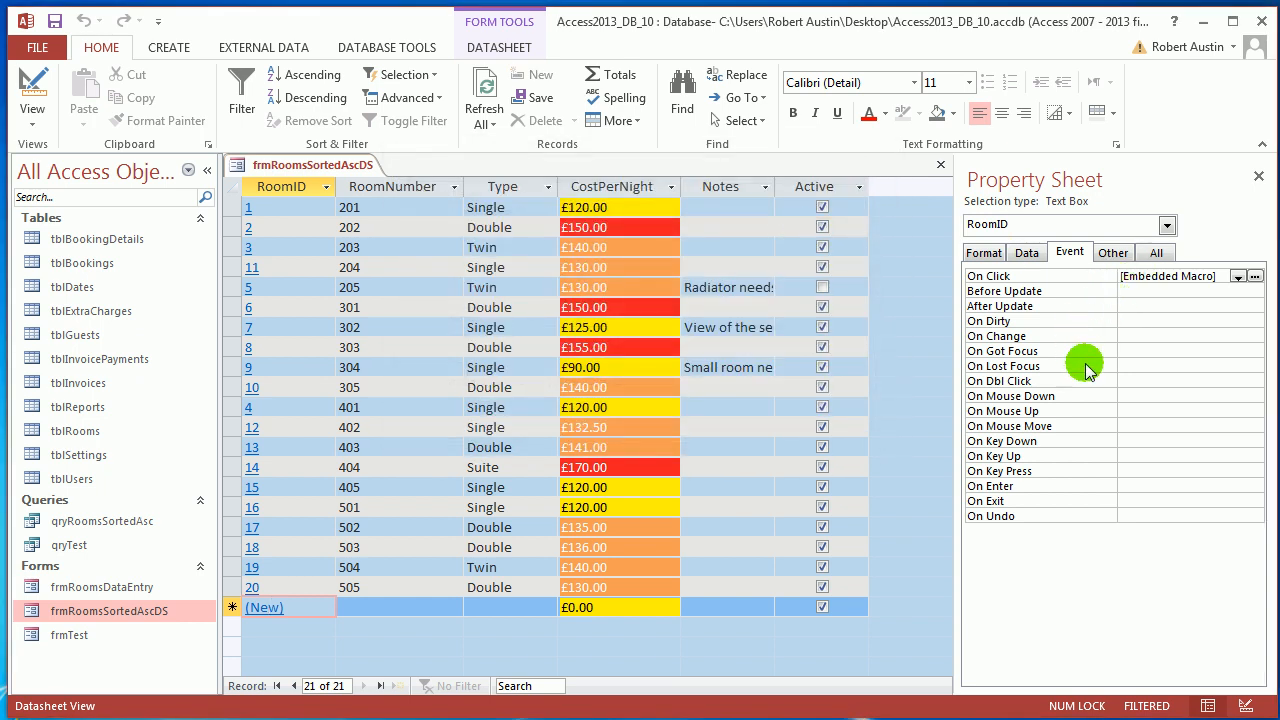
Step: Add an If block with the condition Not IsNull([RoomID]) to the RoomID On Click macro
left_click(1254, 277)
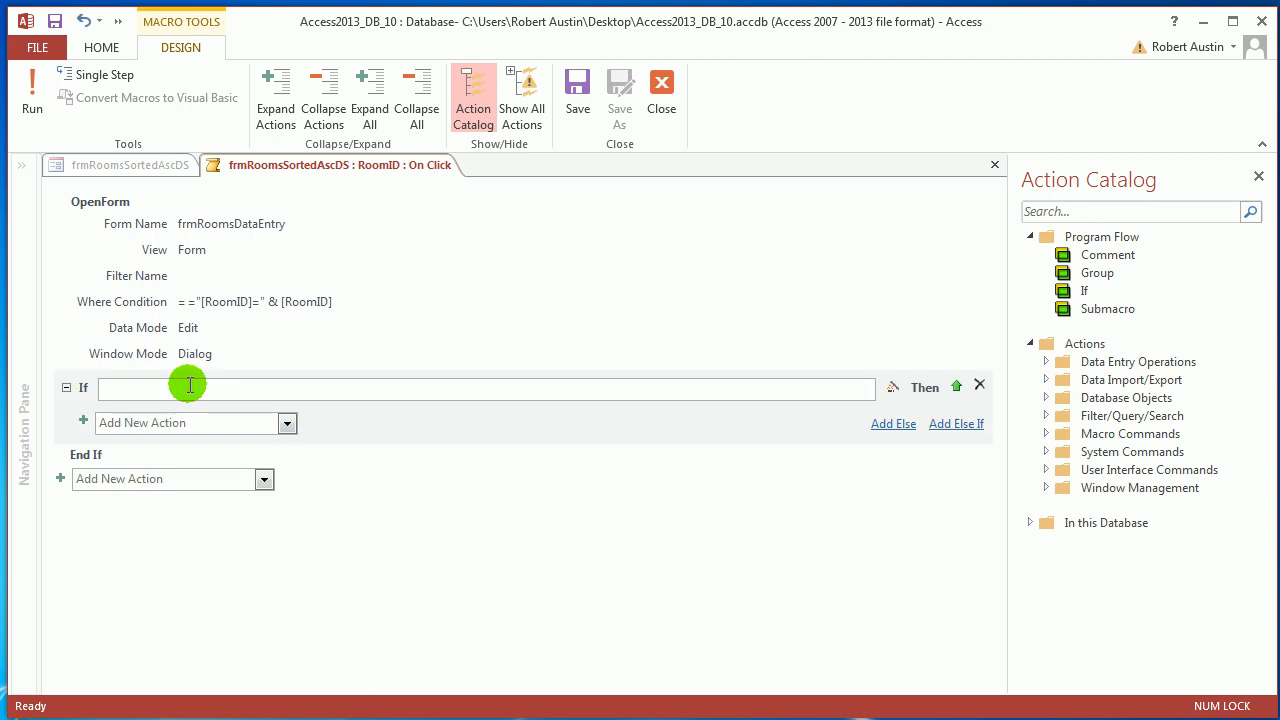
type("not isn(")
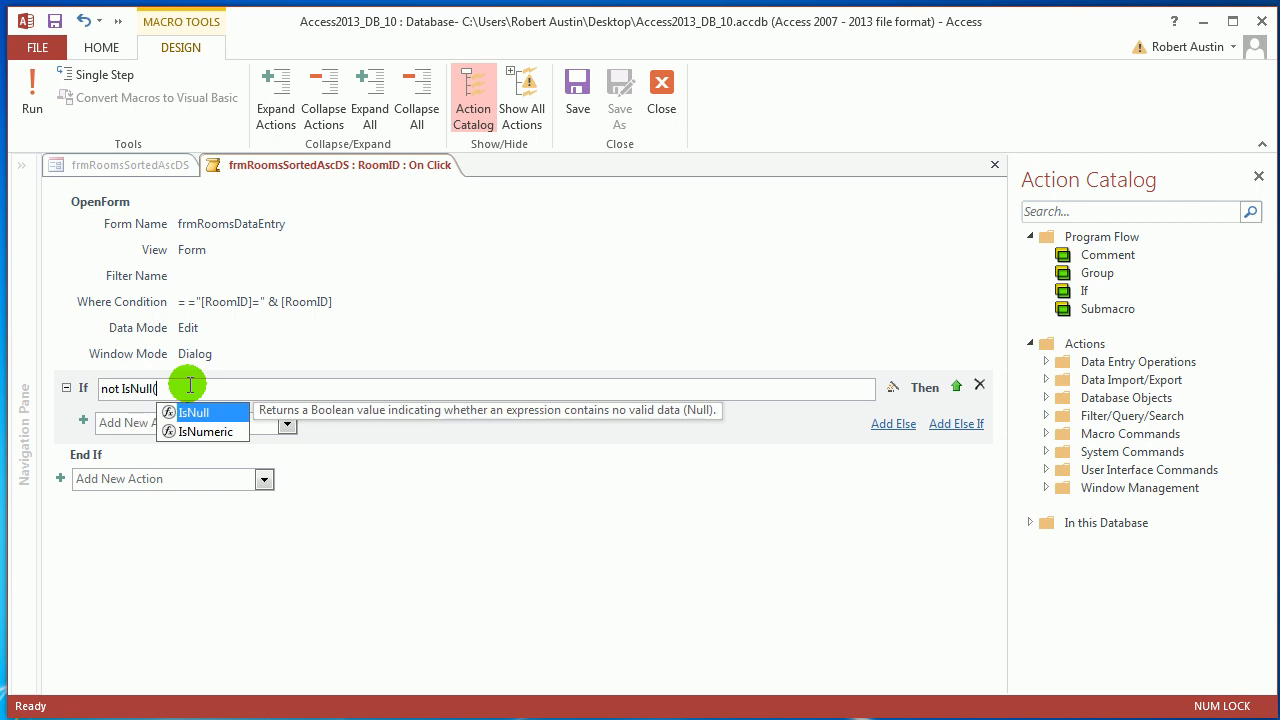
type("roo")
double_click(226, 430)
type(")")
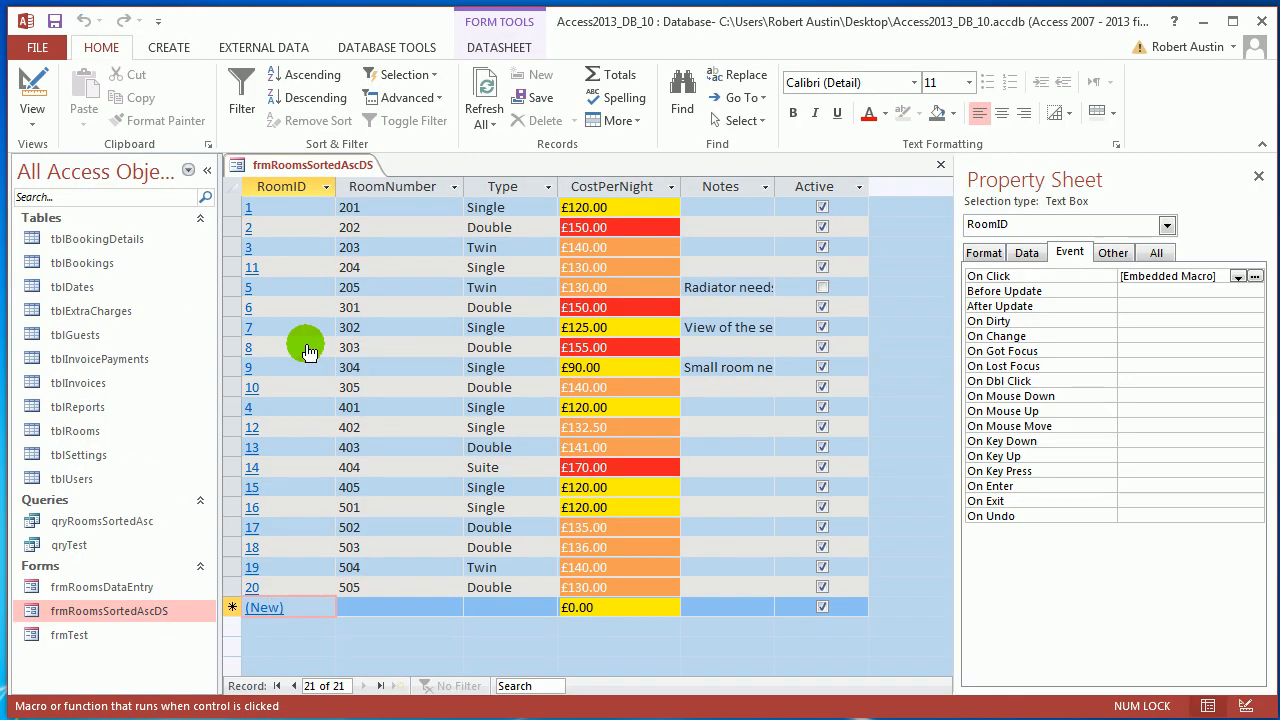
Step: Reopen the RoomID On Click macro and move its OpenForm action inside the Not IsNull([RoomID]) If block
left_click(273, 190)
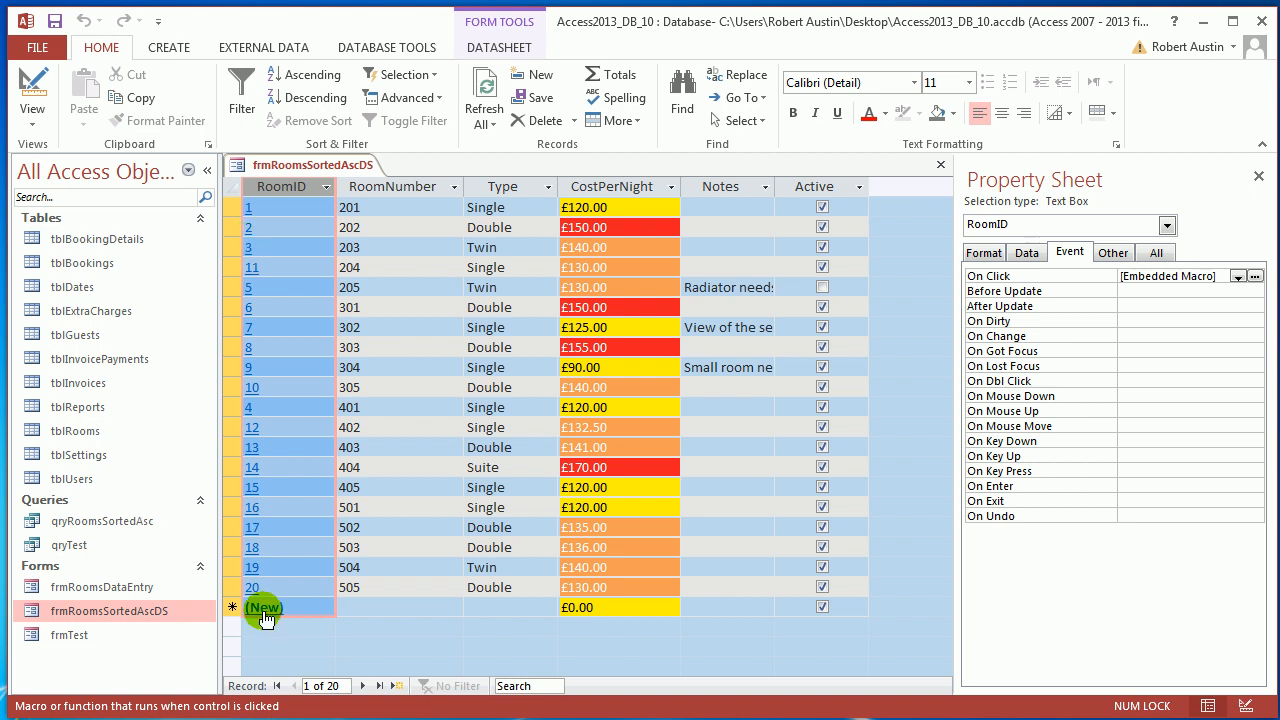
left_click(1254, 277)
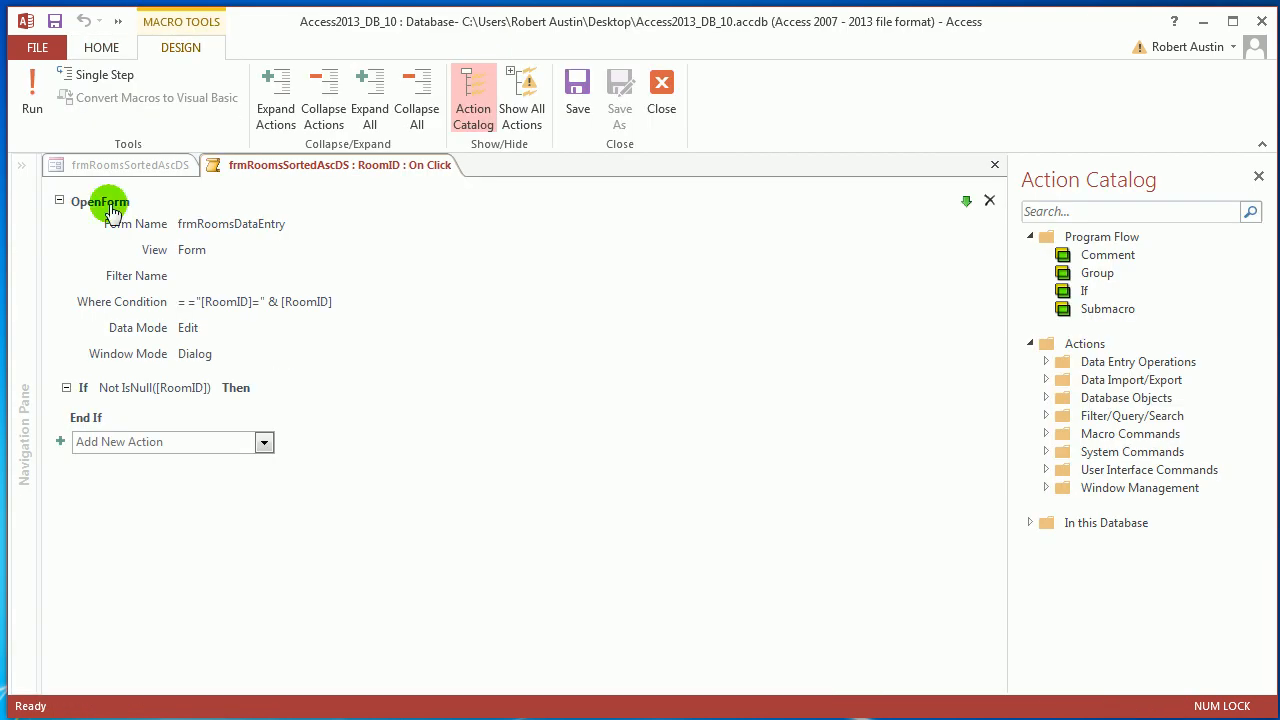
left_click(100, 390)
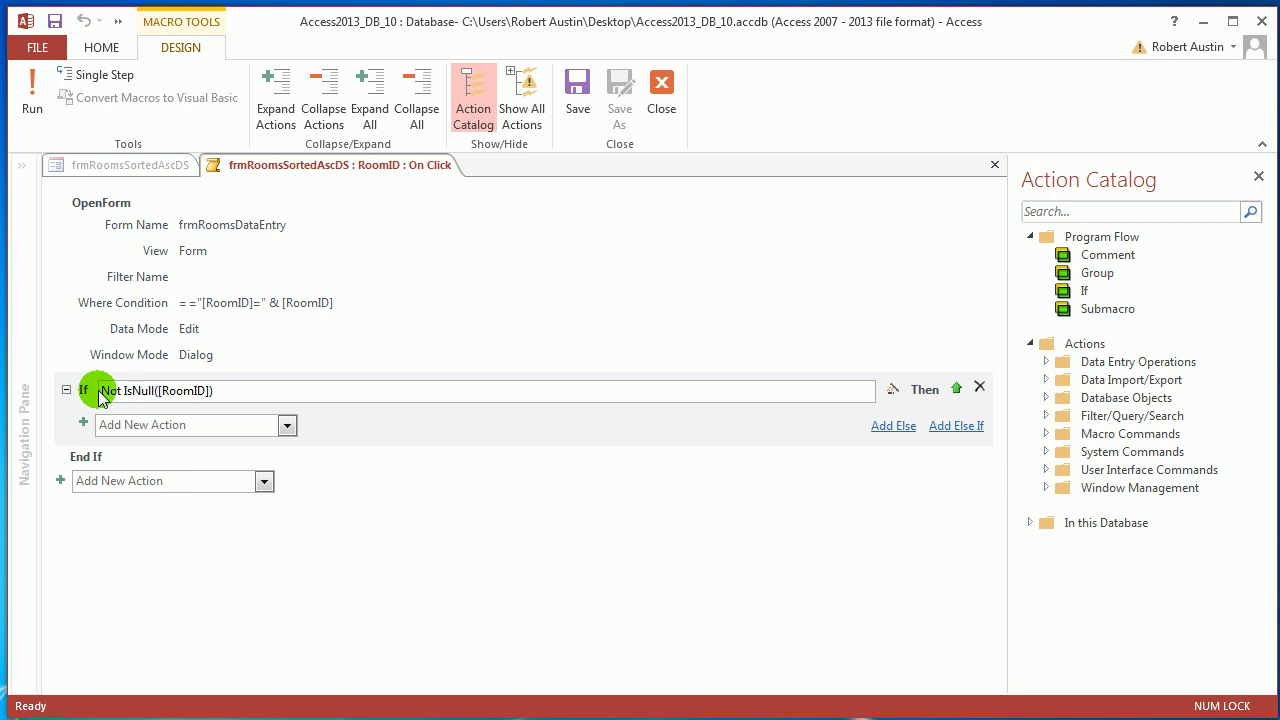
left_click_drag(101, 204, 150, 410)
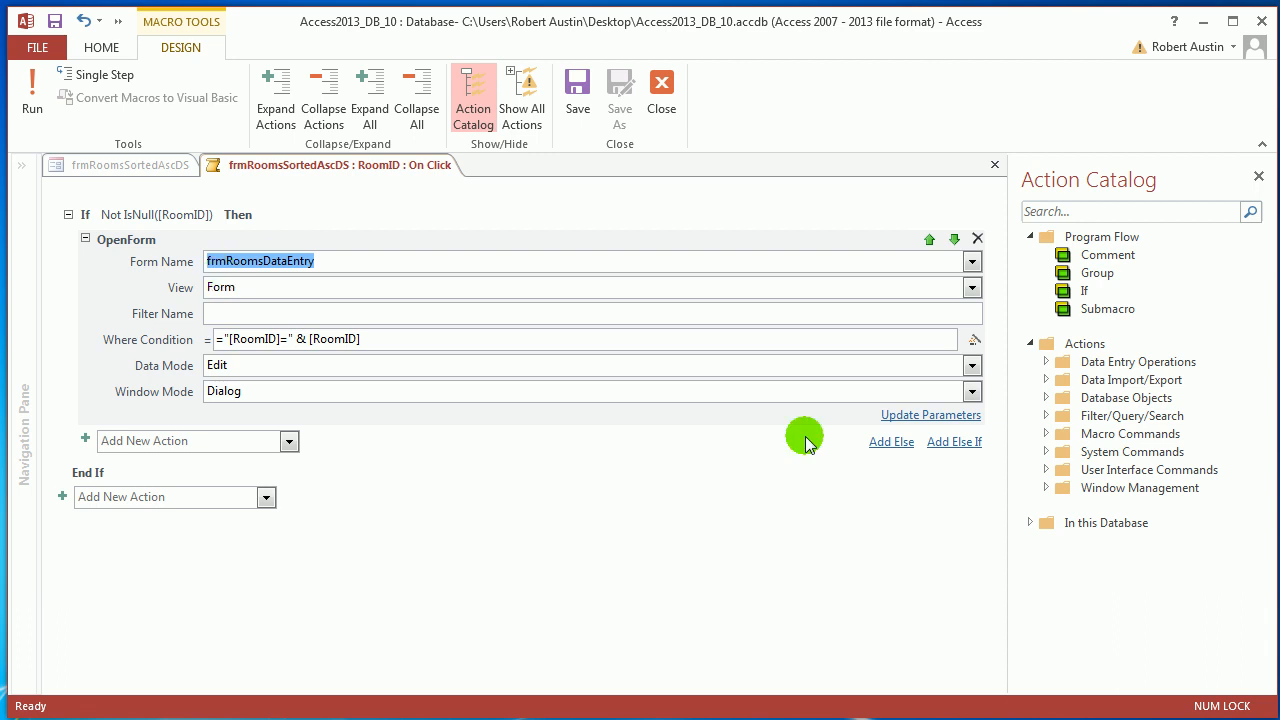
Step: Add an Else branch to the If block with an OpenForm action for frmRoomsDataEntry
left_click(890, 442)
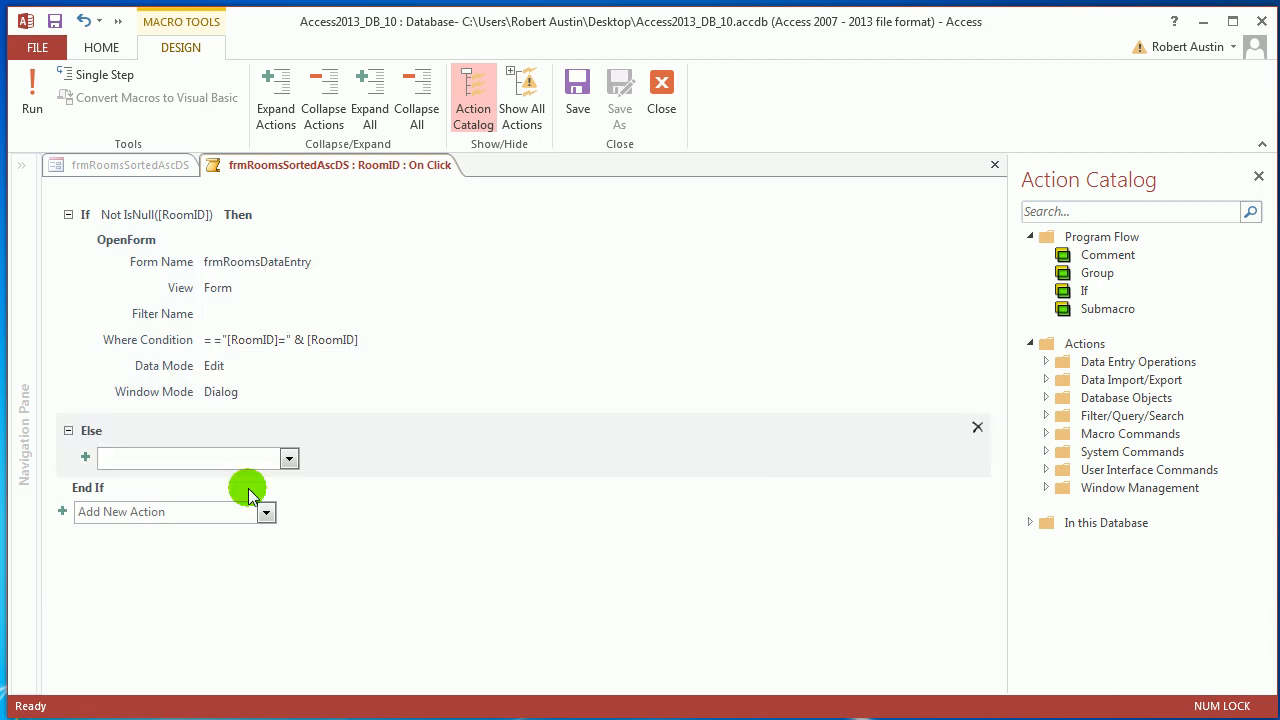
type("OpenForm")
key("Return")
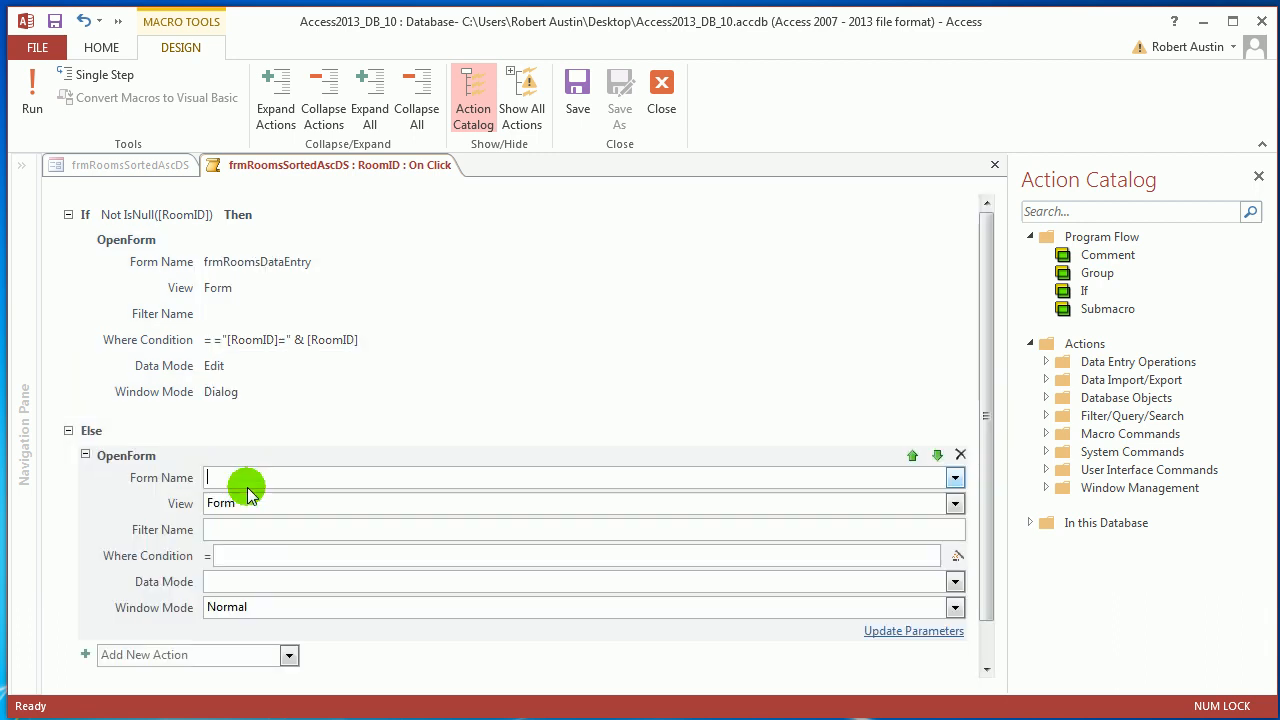
left_click(955, 478)
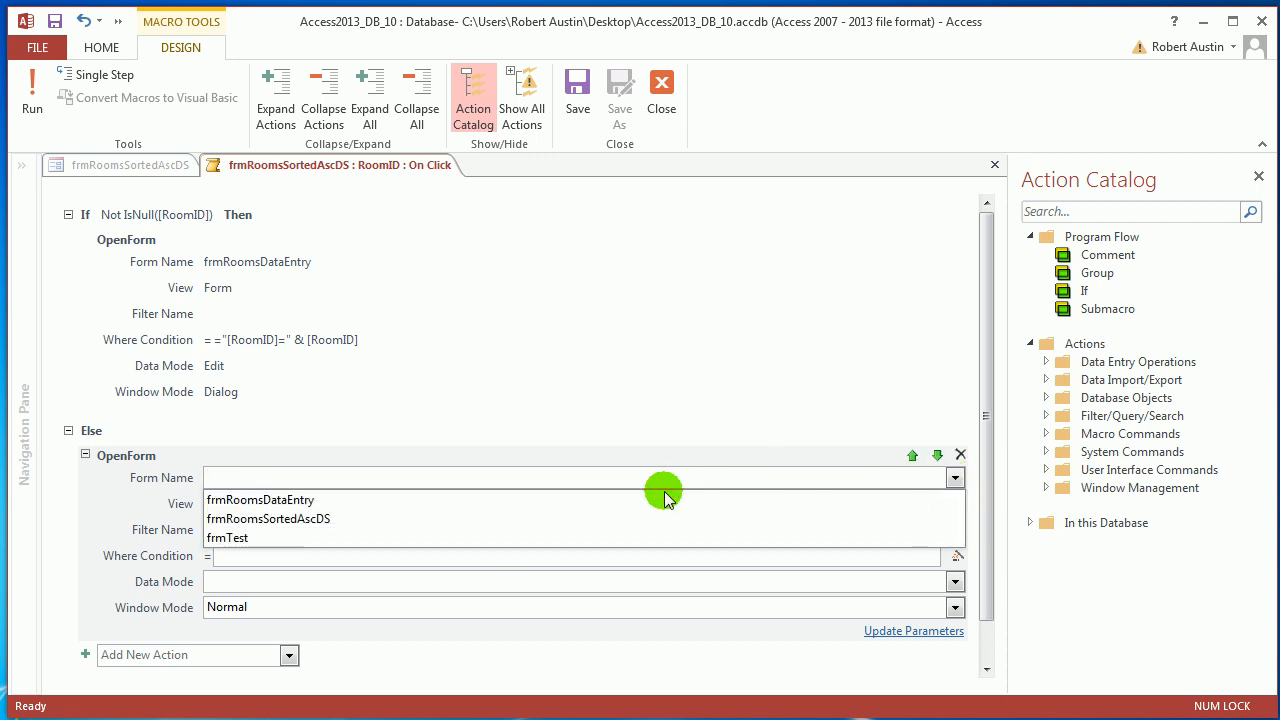
left_click(668, 499)
Step: Set the Else branch's OpenForm action to window mode Dialog and data mode Add, and close the macro
left_click(952, 608)
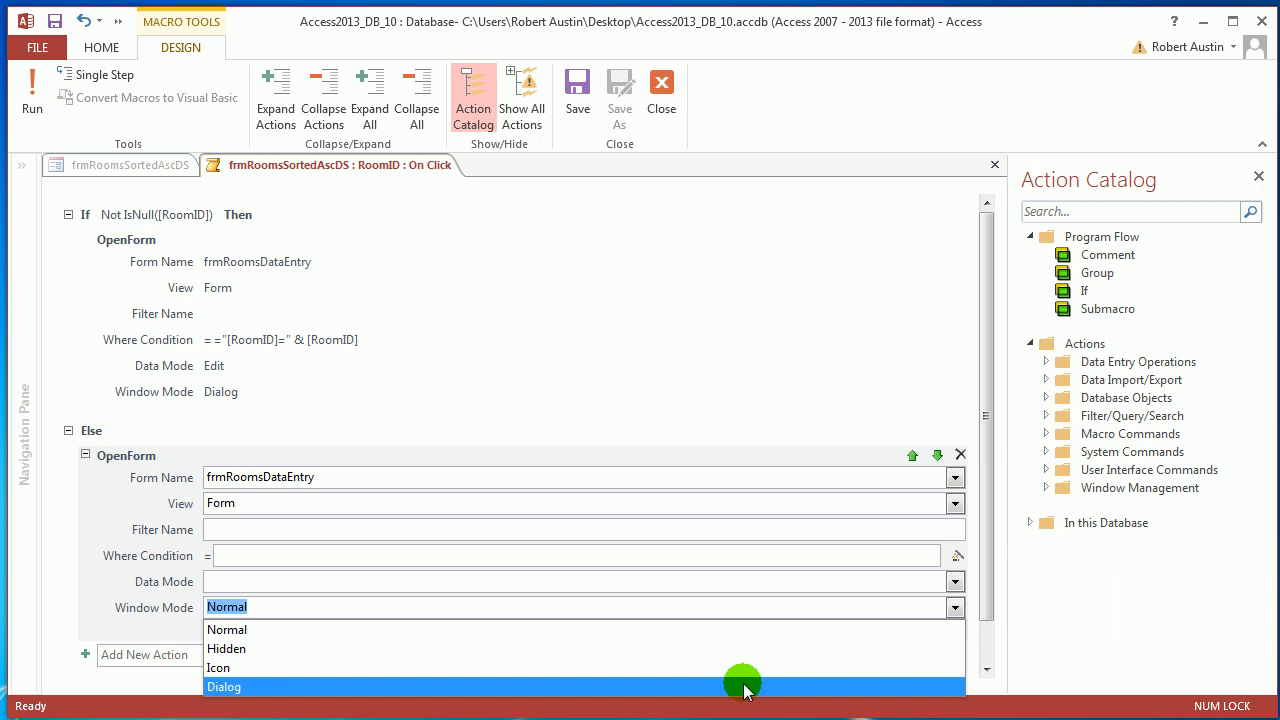
left_click(743, 687)
left_click(950, 582)
left_click(745, 599)
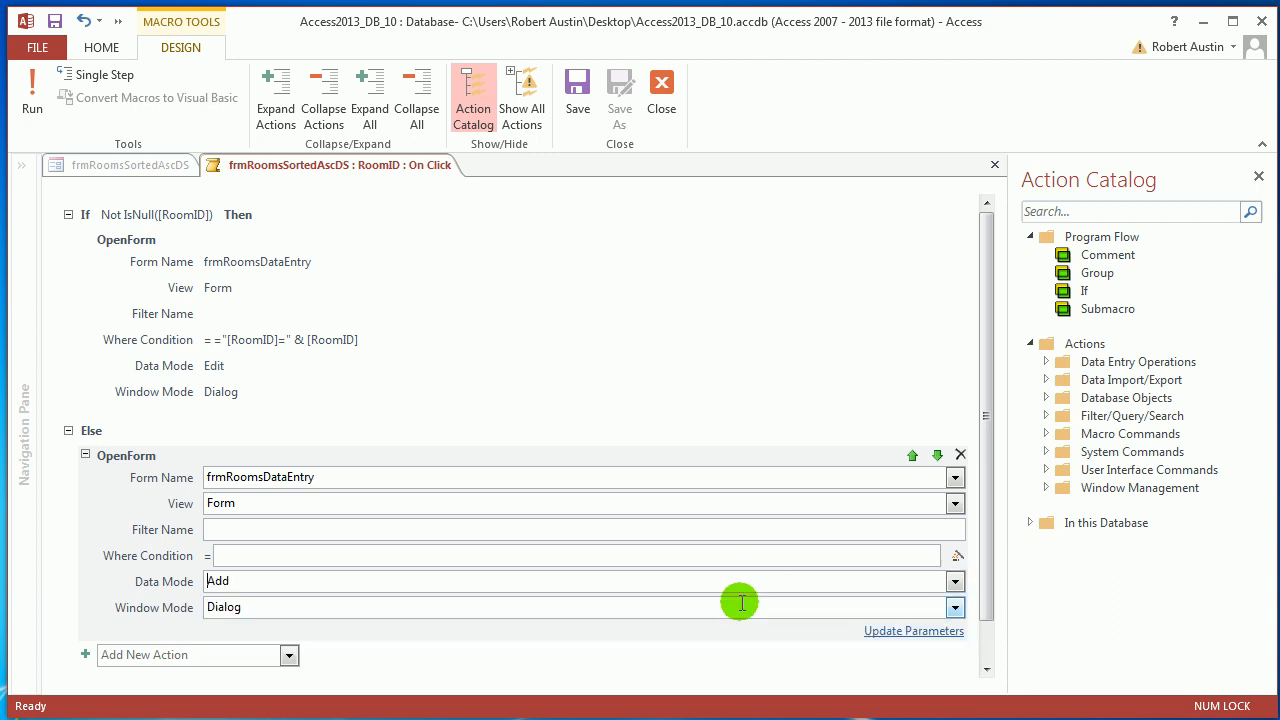
left_click(660, 113)
right_click(316, 168)
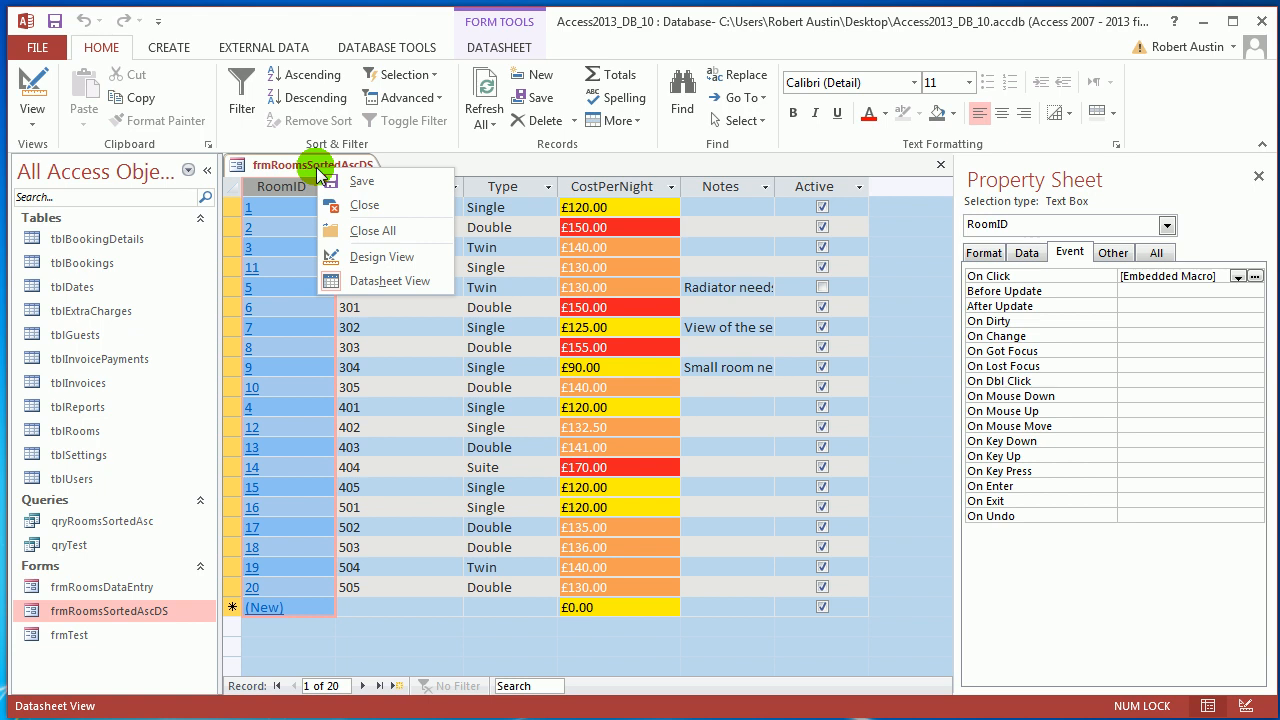
left_click(250, 167)
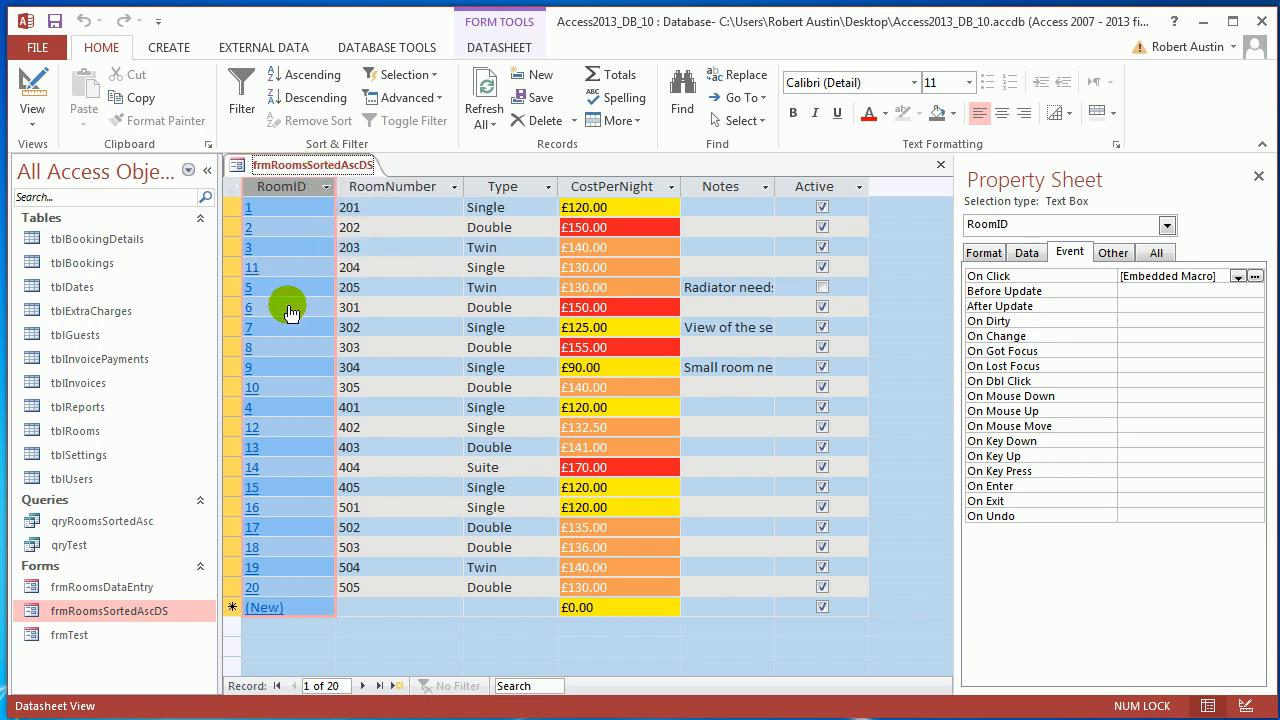
Step: Test the RoomID link on RoomID 6 and on the new record row, closing the Rooms dialog each time
left_click(288, 313)
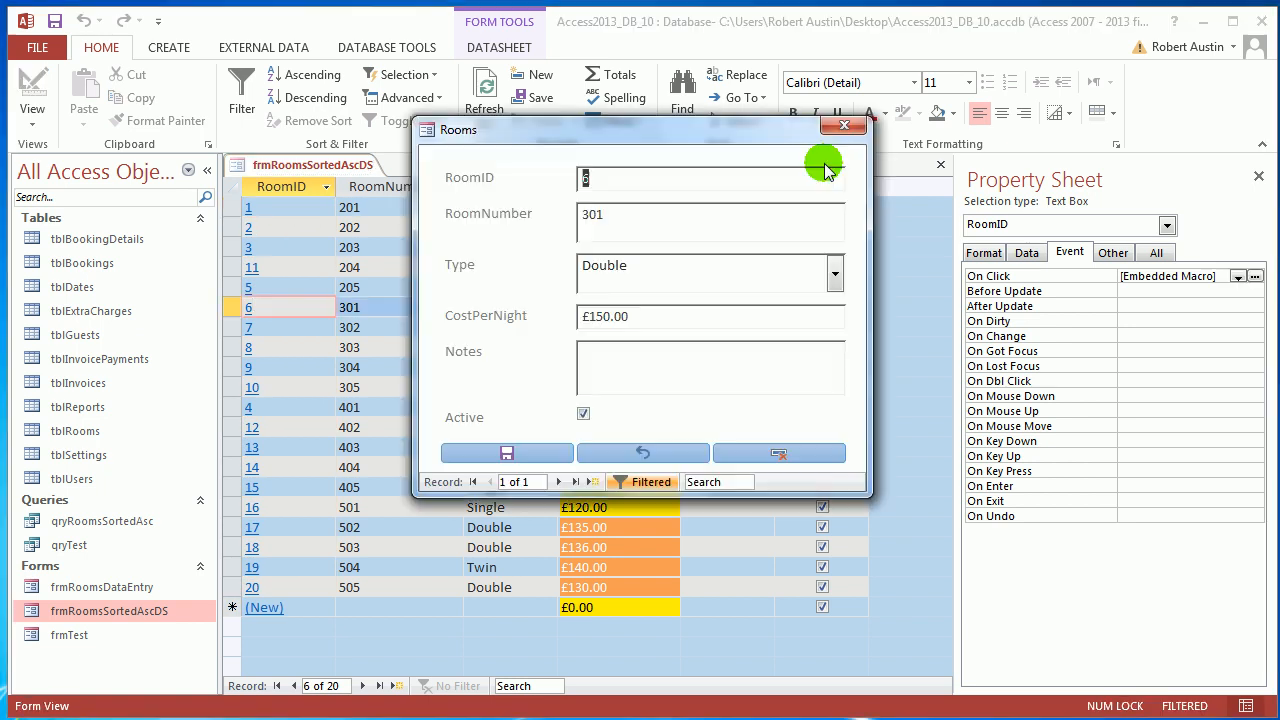
left_click(840, 128)
left_click(266, 610)
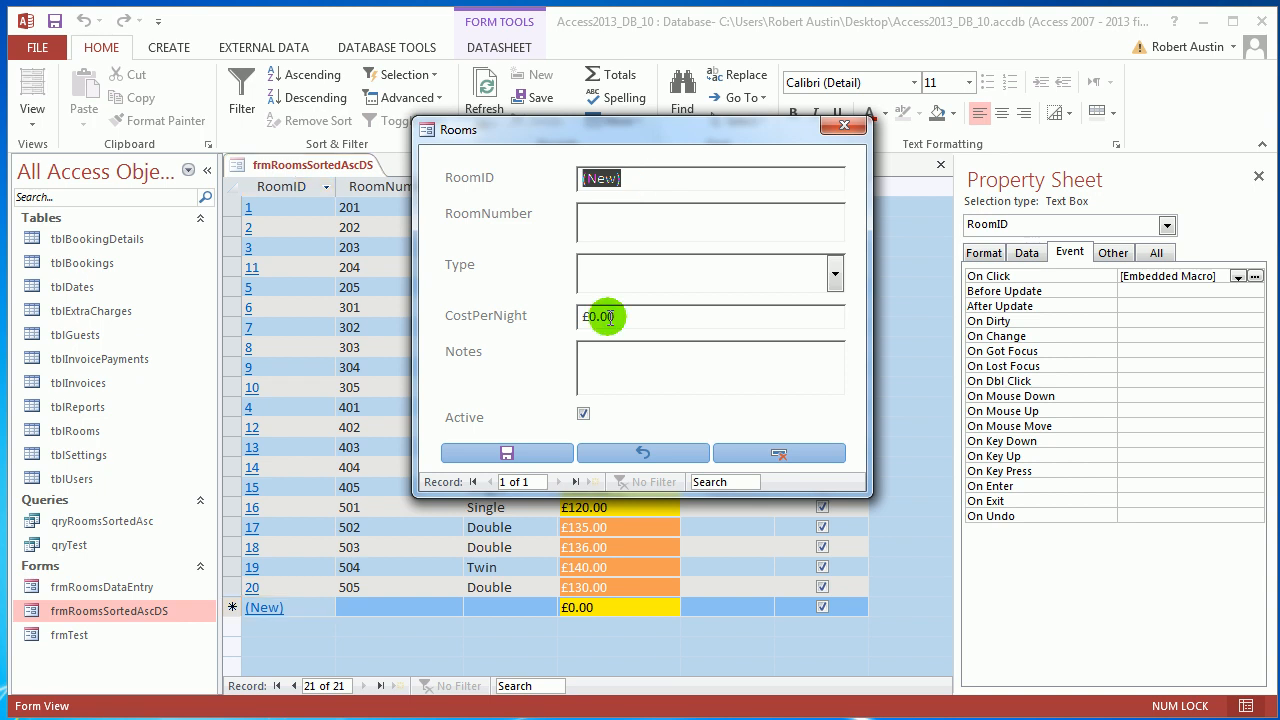
left_click(847, 128)
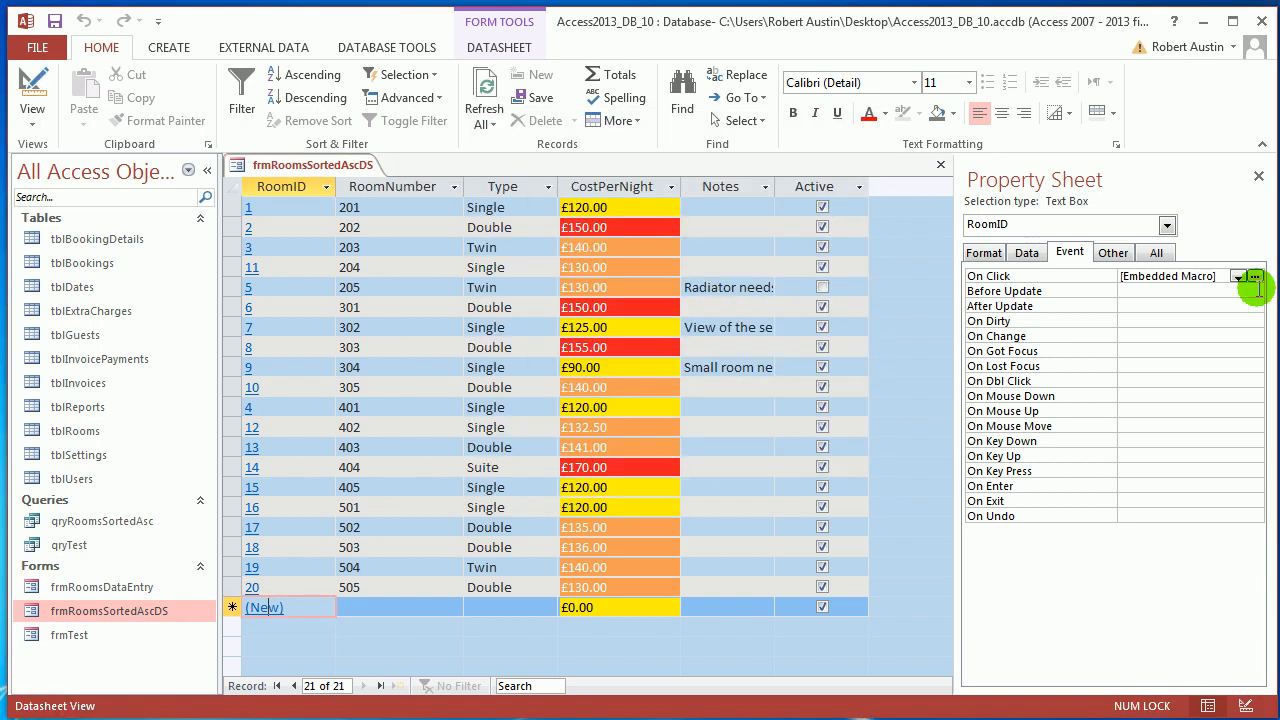
Step: Reopen the RoomID On Click macro, review the If branch's OpenForm arguments including its where condition, and close the macro
left_click(1258, 278)
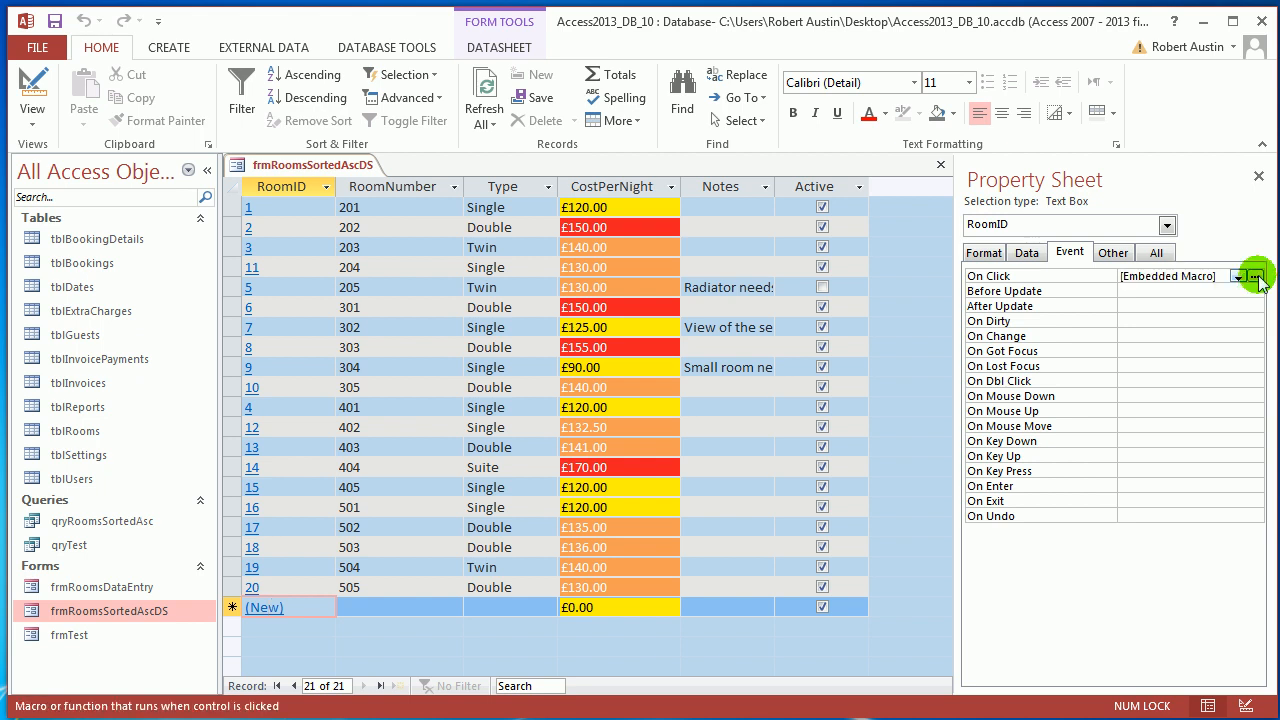
left_click(1256, 277)
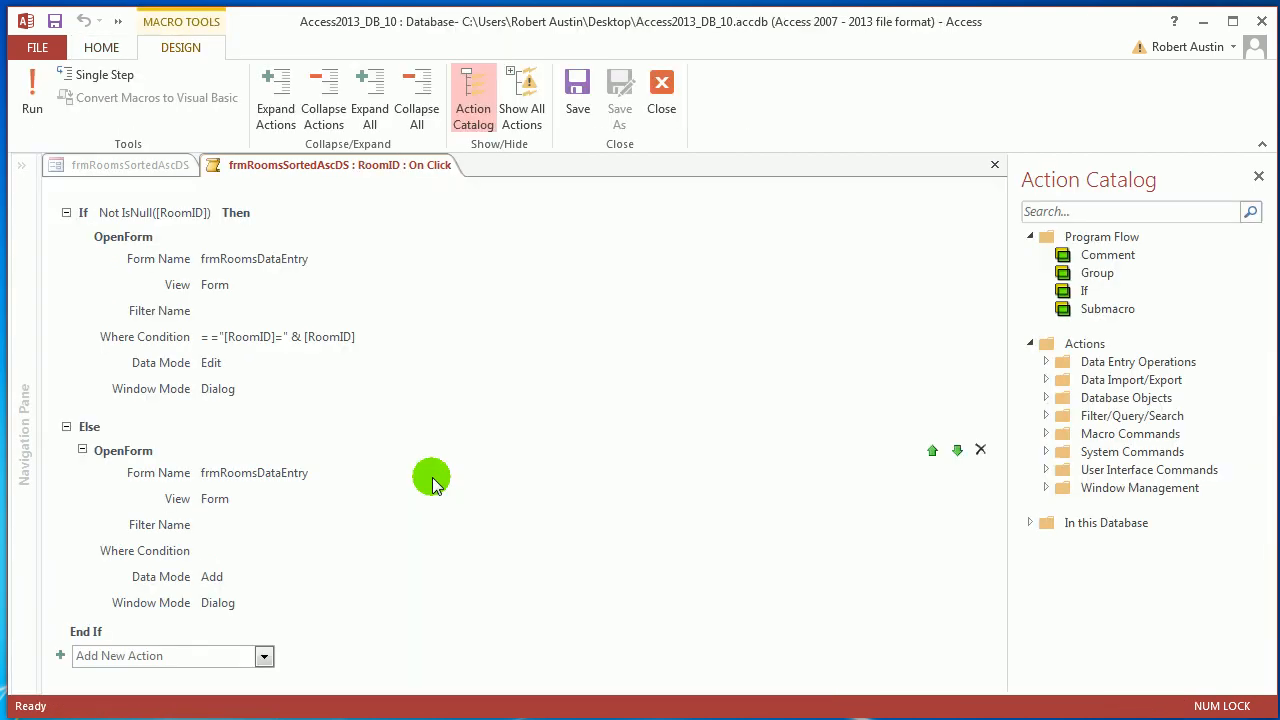
left_click(243, 389)
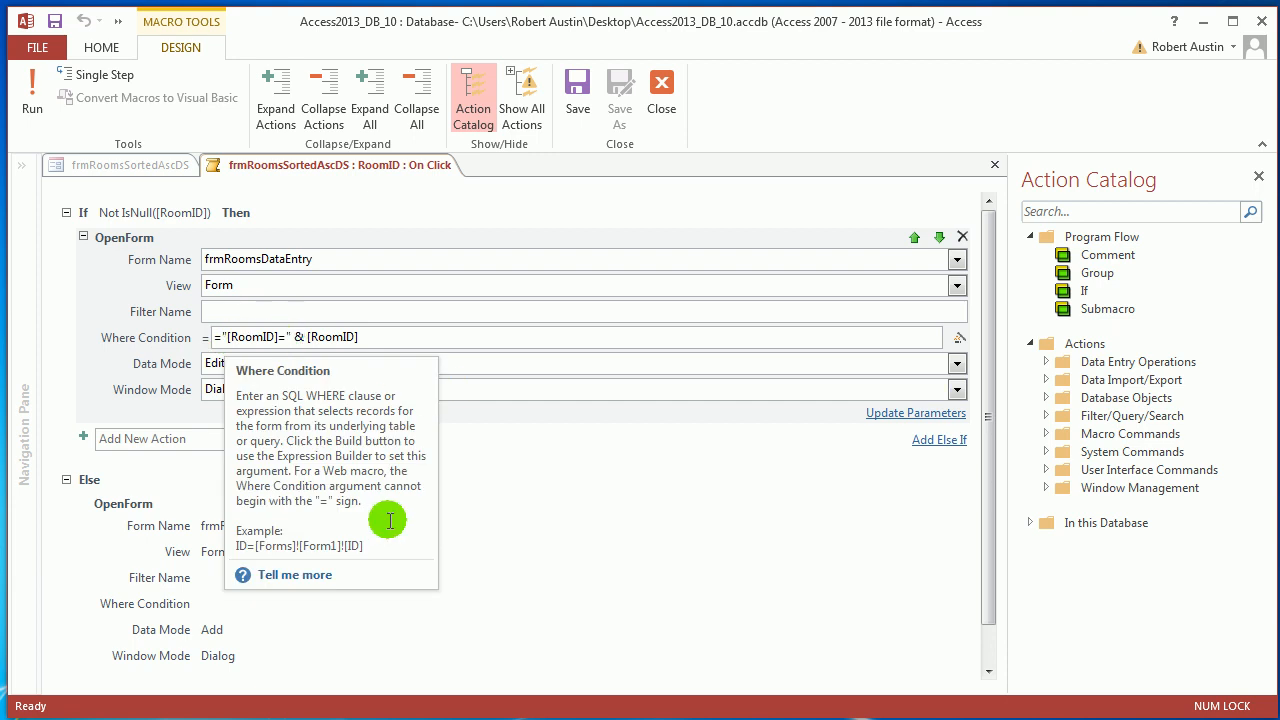
left_click(595, 262)
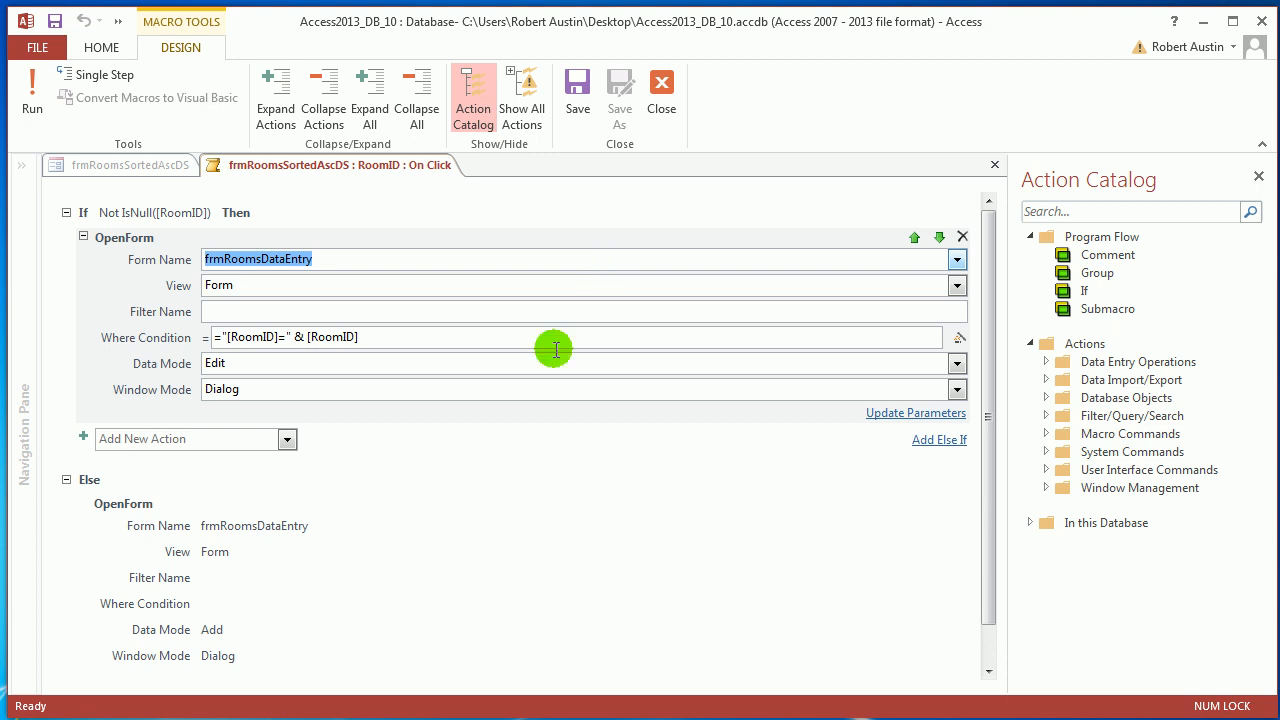
left_click(221, 337)
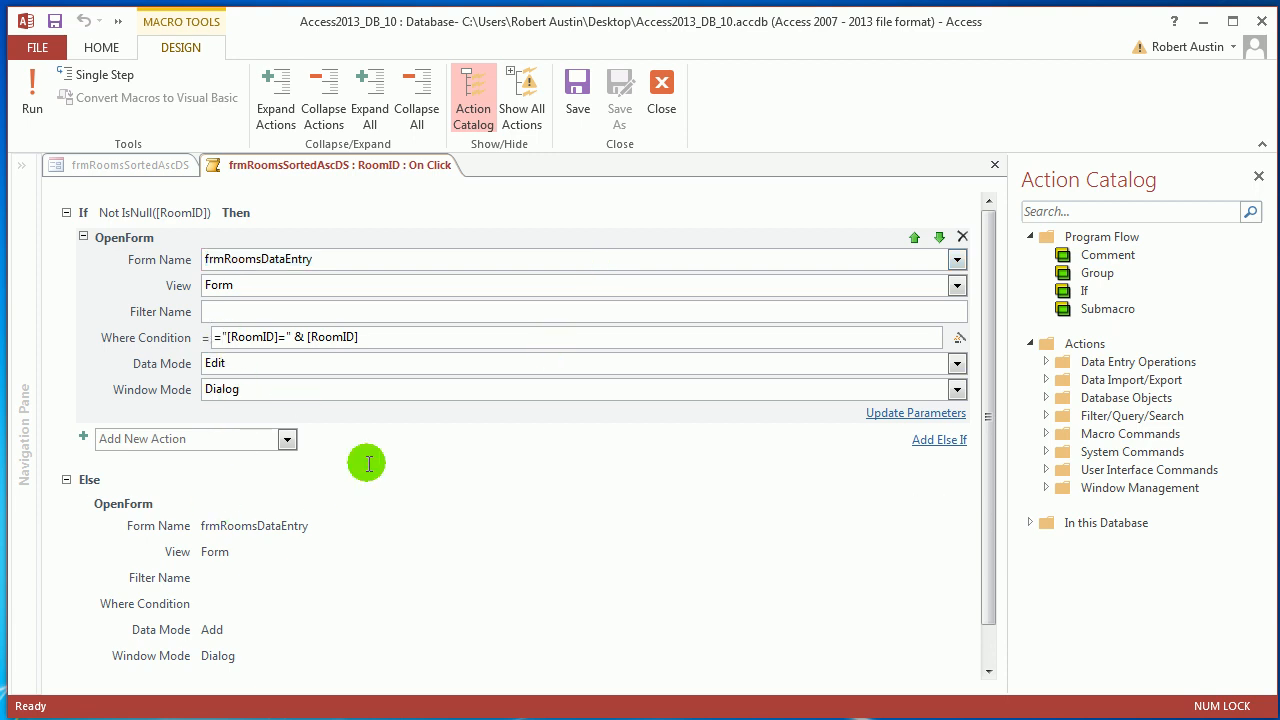
mouse_move(369, 464)
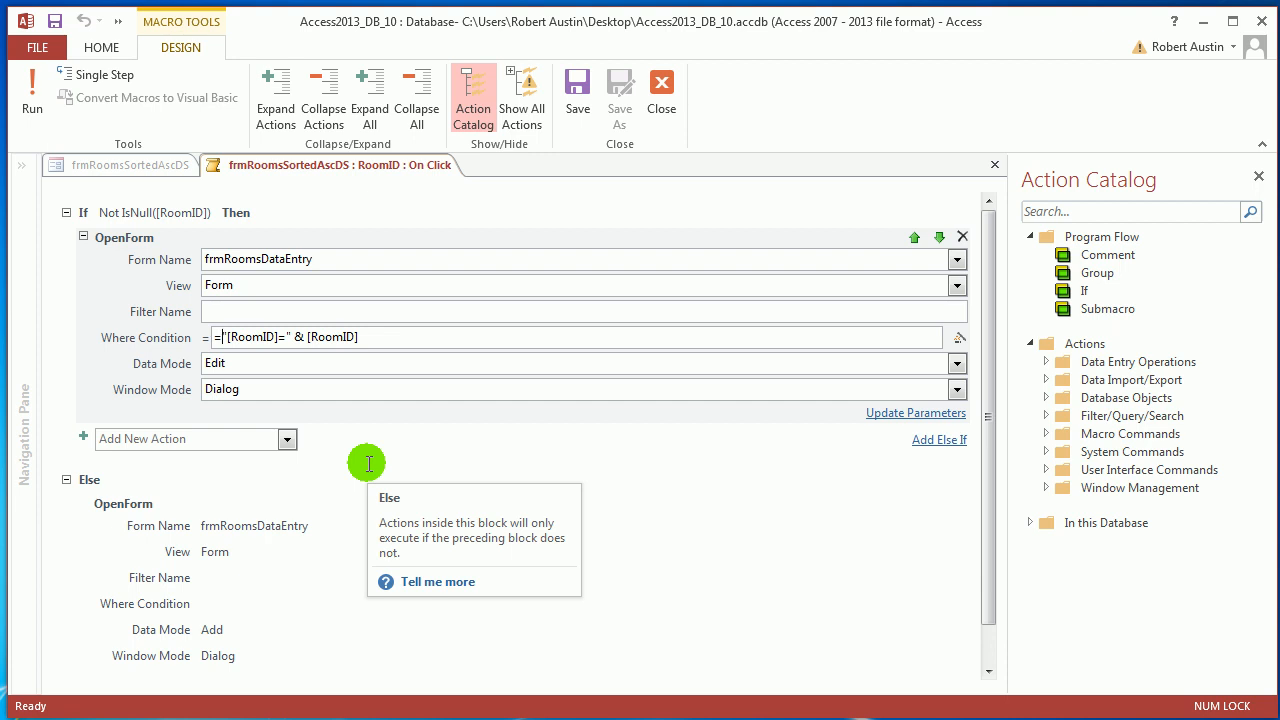
left_click(665, 112)
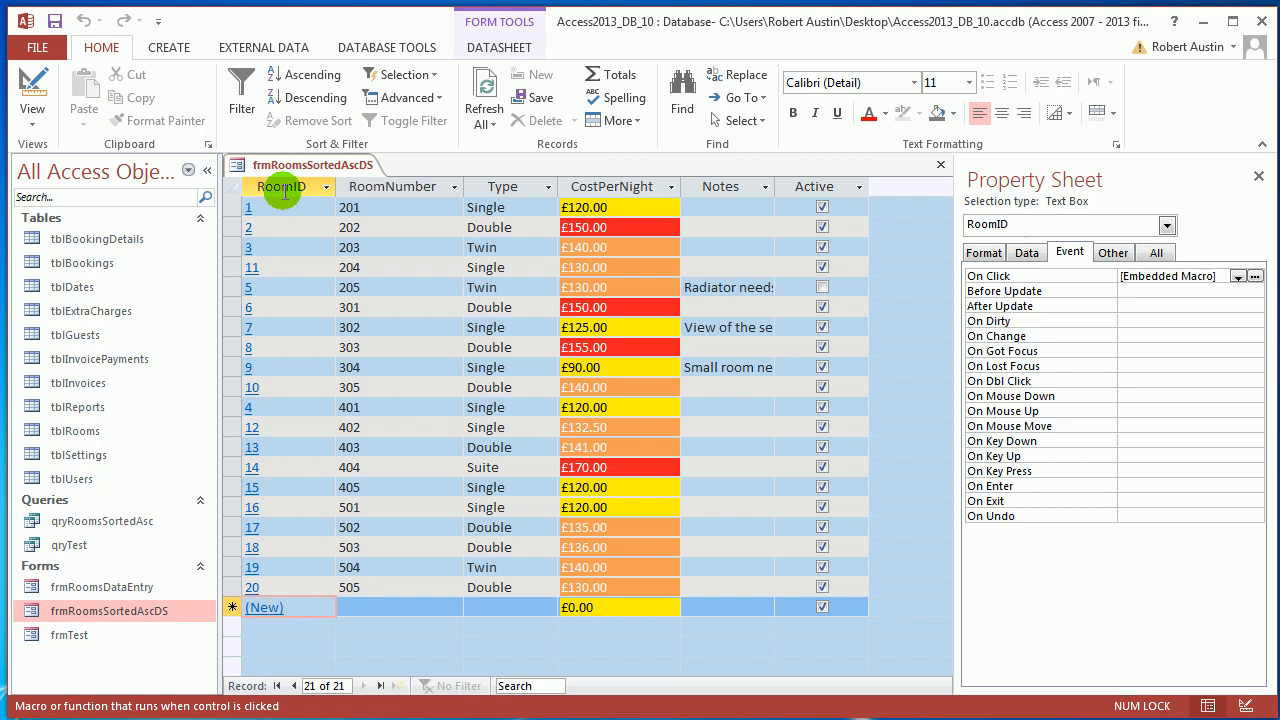
Step: Open the RoomID column's On Click macro again and examine the quoted part of the If branch's where condition
left_click(285, 188)
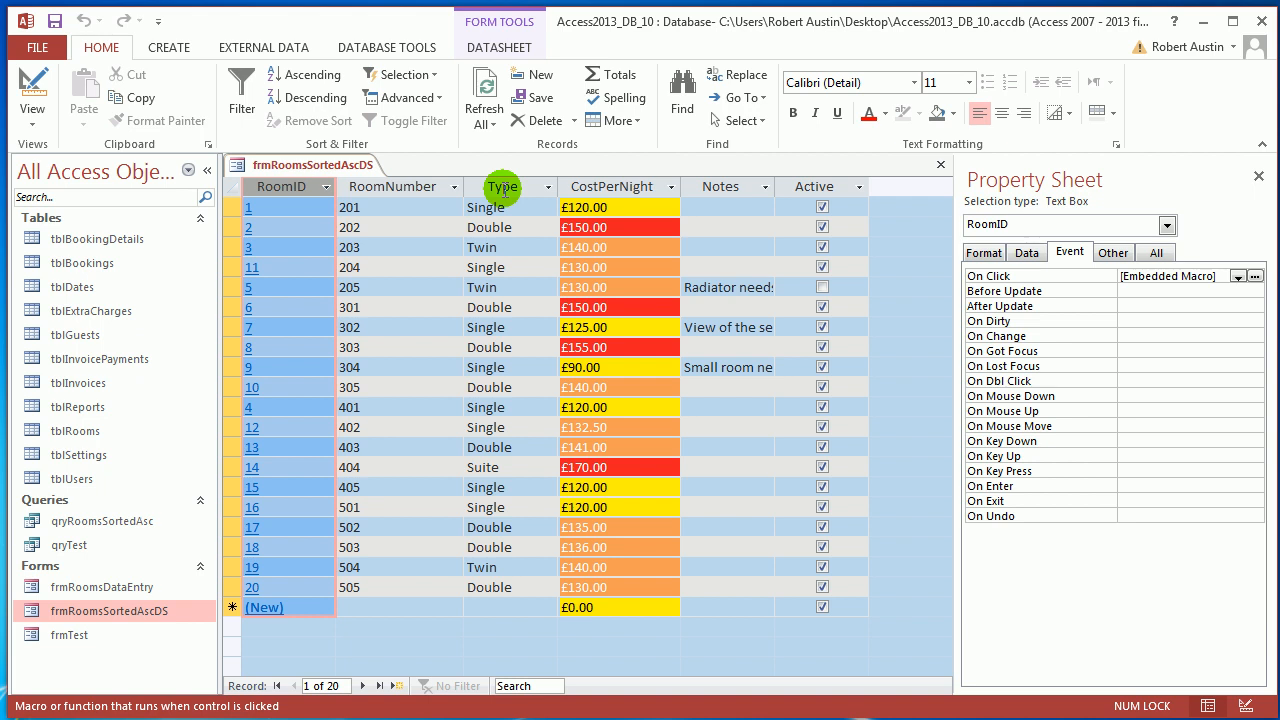
left_click(1255, 276)
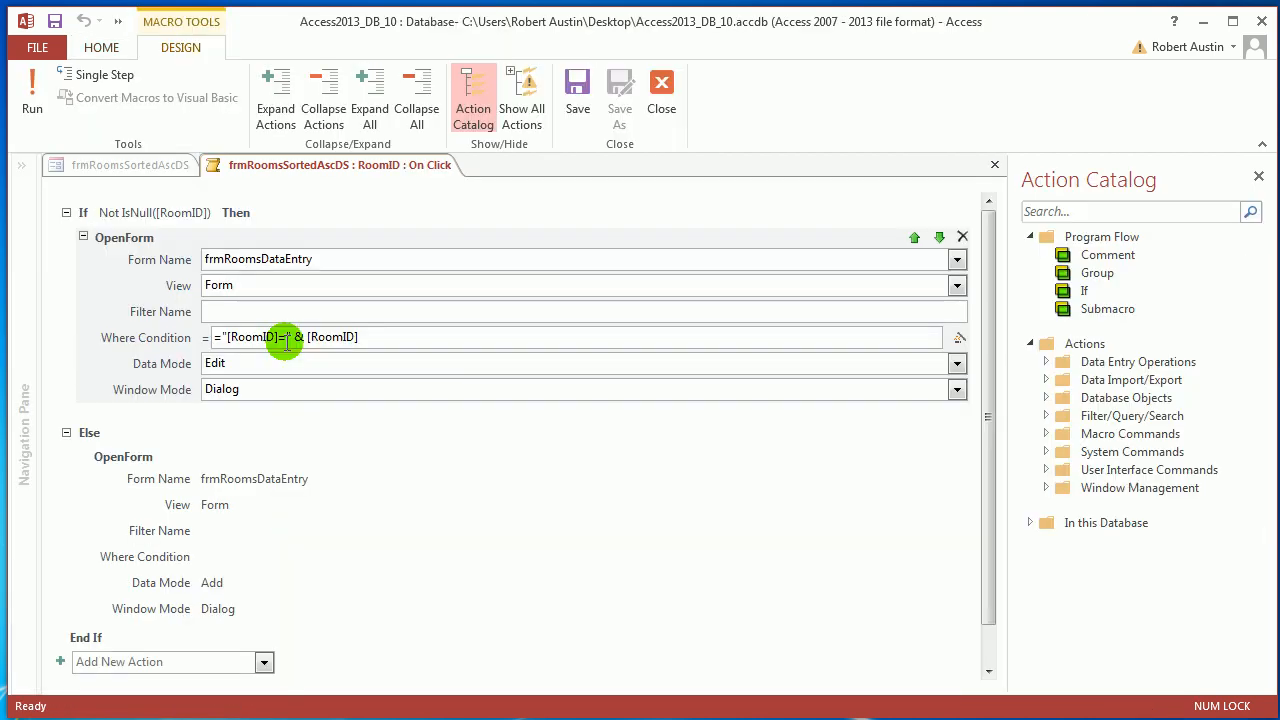
left_click(286, 339)
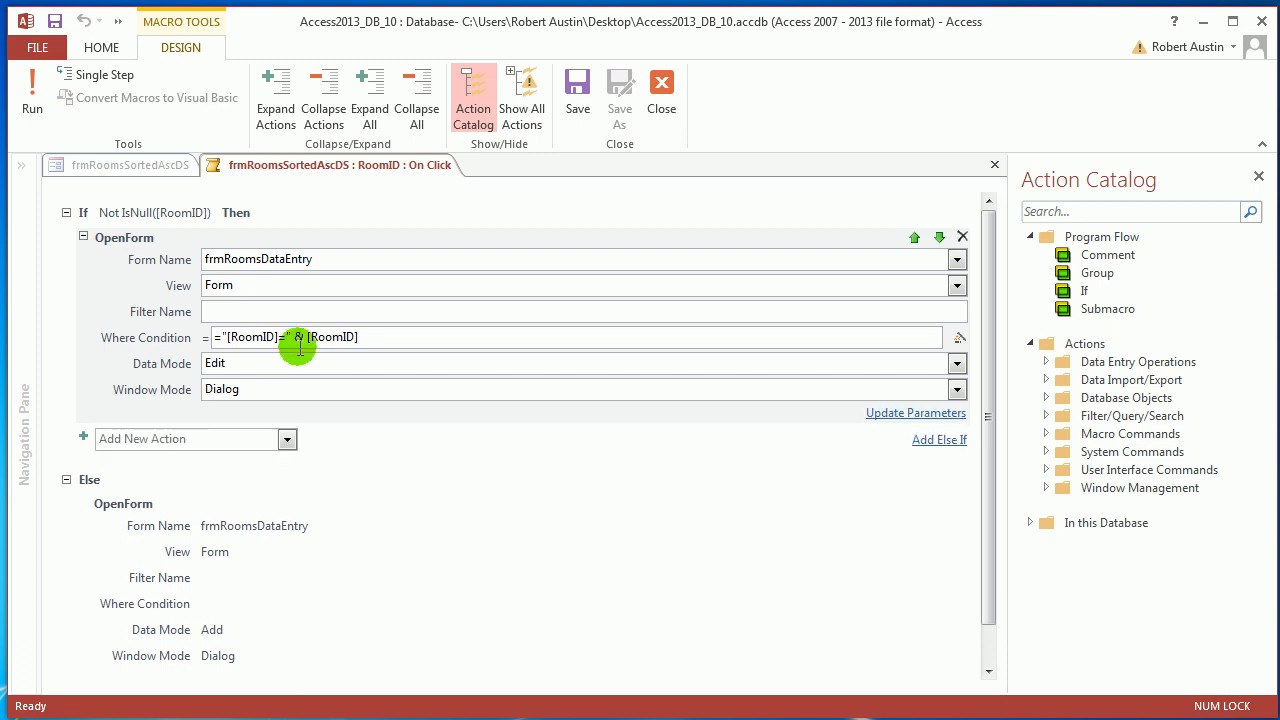